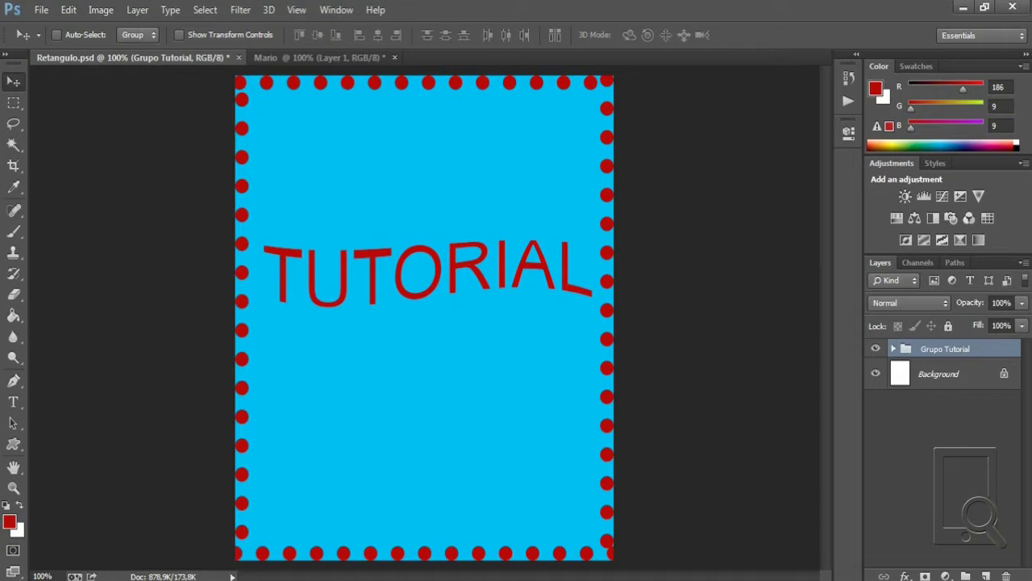
Convert the Background layer into an editable Layer 0 at 100% opacity
{"action": "left_click", "coordinate": [939, 373]}
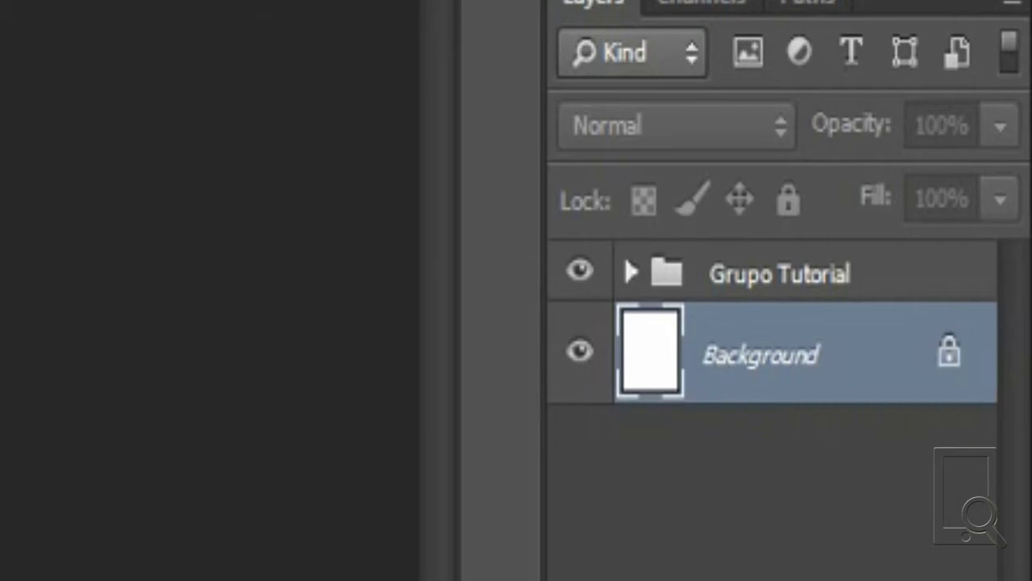
{"action": "double_click", "coordinate": [650, 379]}
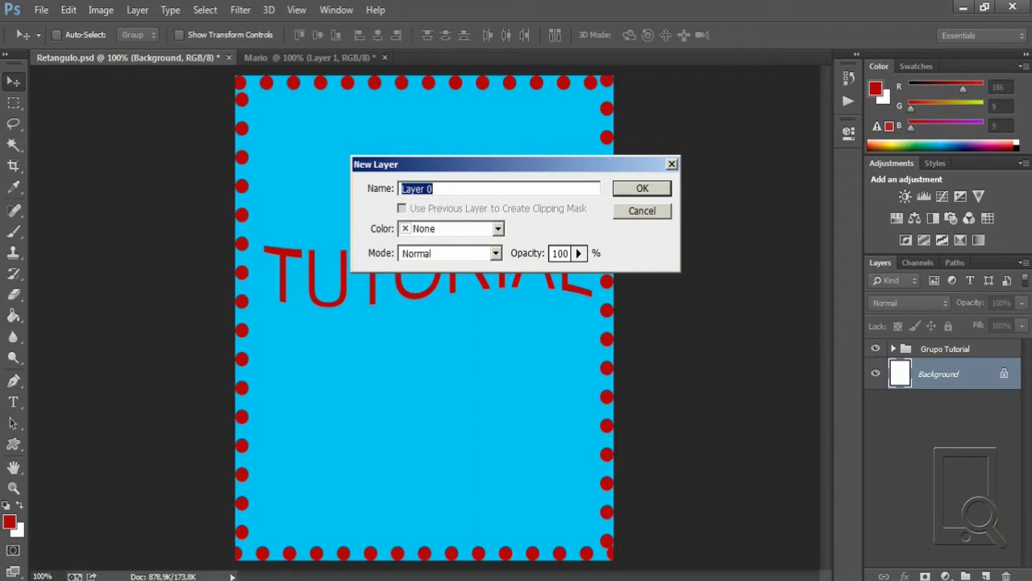
{"action": "key", "text": "Return"}
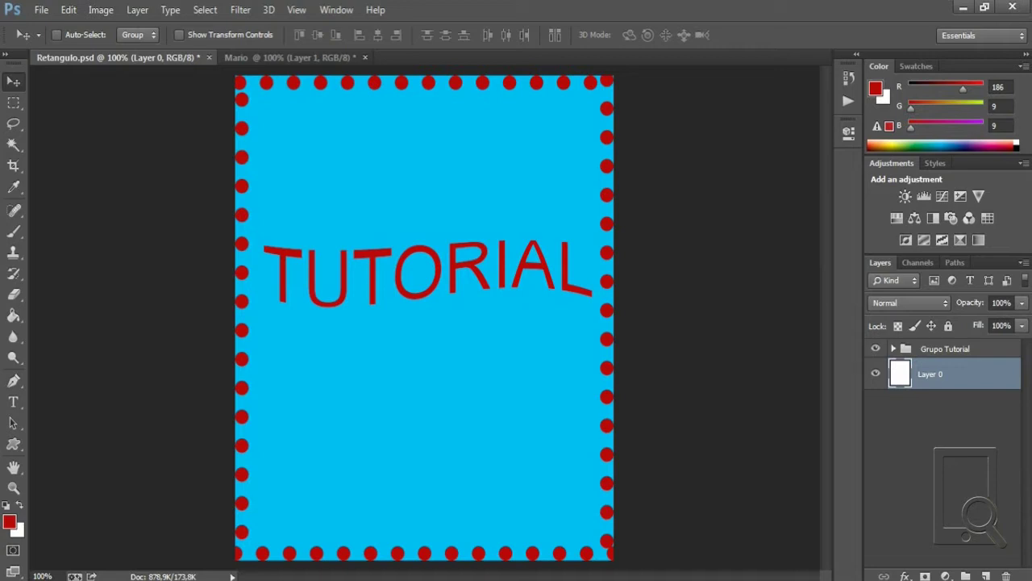
Expand the Grupo Tutorial group and select its Rectangle 1 layer
{"action": "left_click", "coordinate": [893, 349]}
{"action": "left_click", "coordinate": [968, 500]}
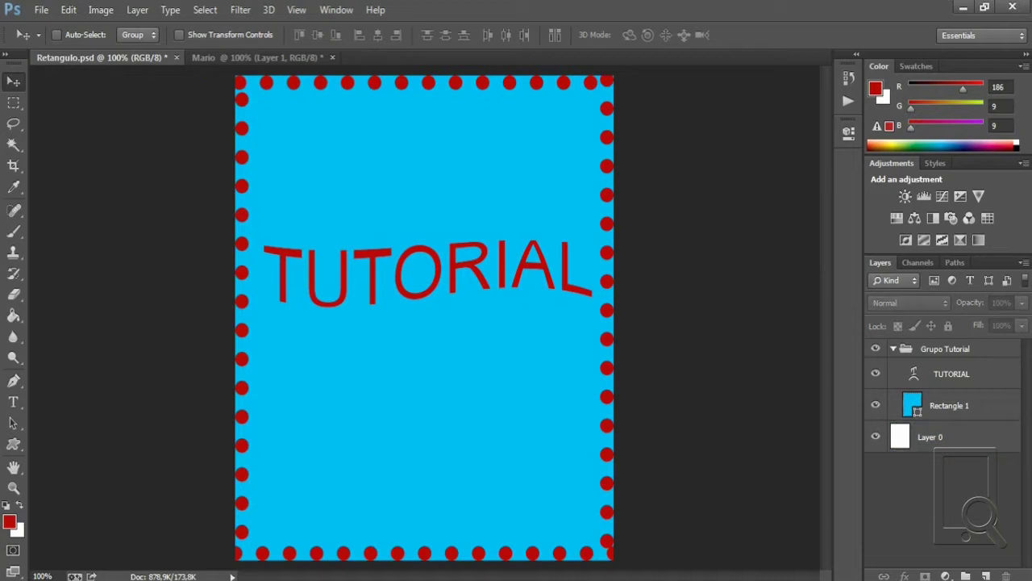
{"action": "left_click", "coordinate": [949, 405]}
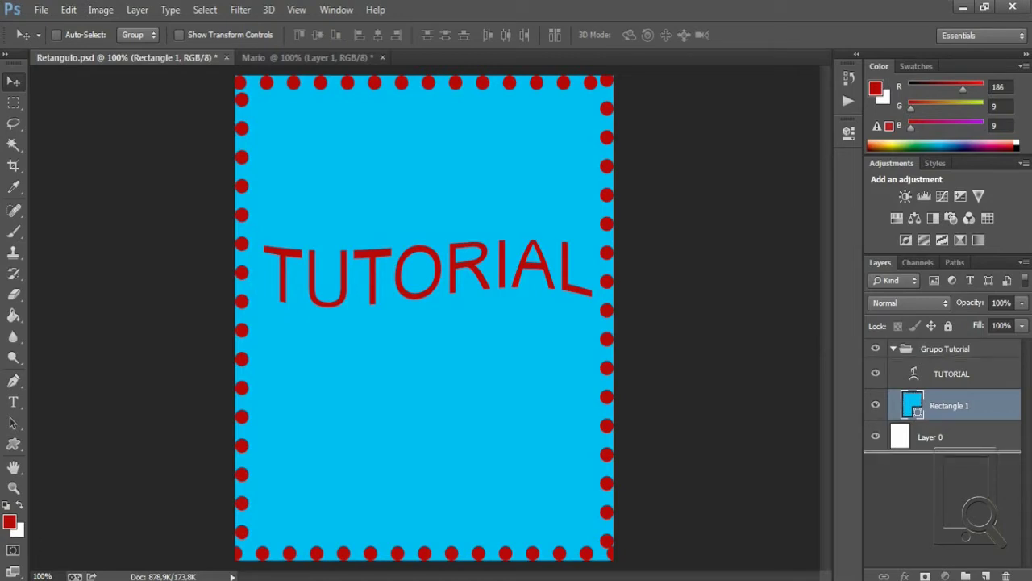
Return Rectangle 1 above Layer 0 inside the group after trying it below, then select TUTORIAL
{"action": "left_click_drag", "start_coordinate": [966, 484], "coordinate": [965, 484]}
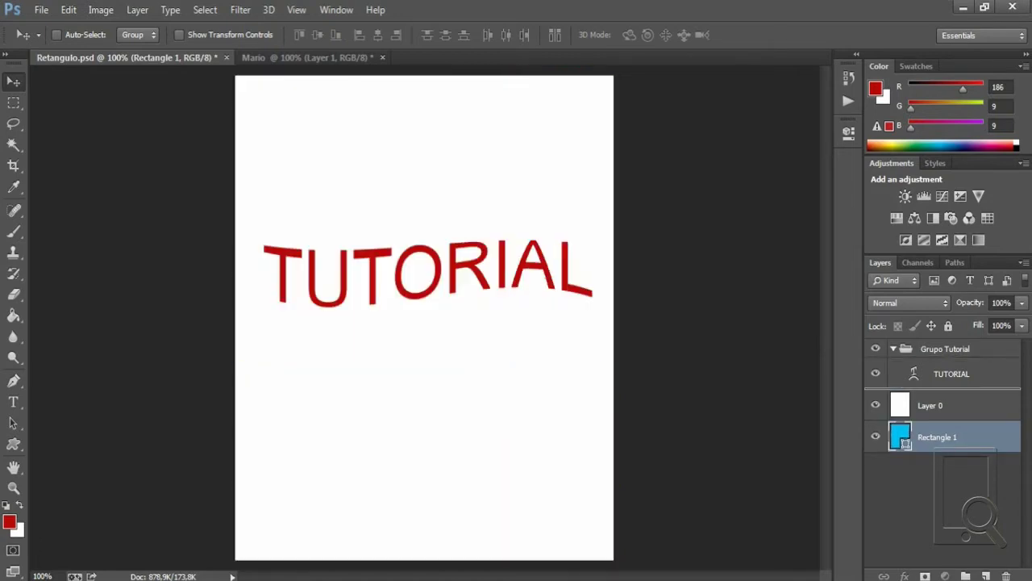
{"action": "left_click_drag", "start_coordinate": [936, 437], "coordinate": [935, 390]}
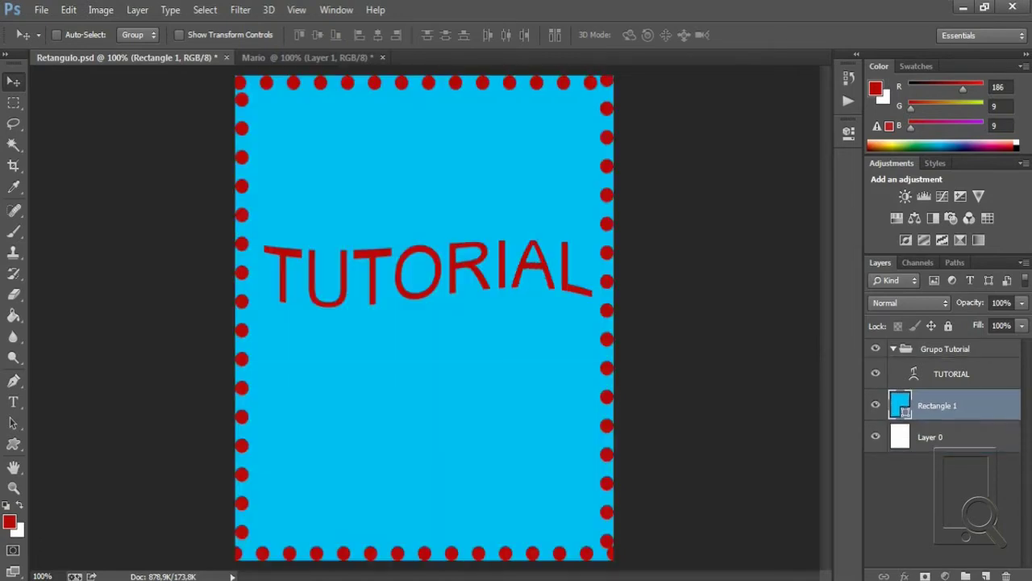
{"action": "key", "text": "ctrl+bracketright"}
{"action": "key", "text": "ctrl+bracketleft"}
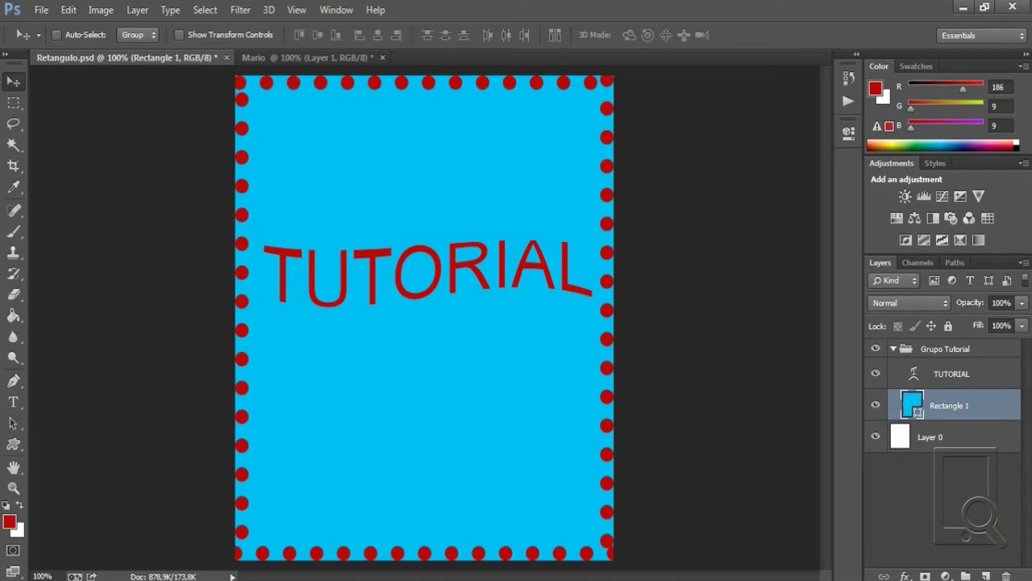
{"action": "left_click", "coordinate": [952, 374]}
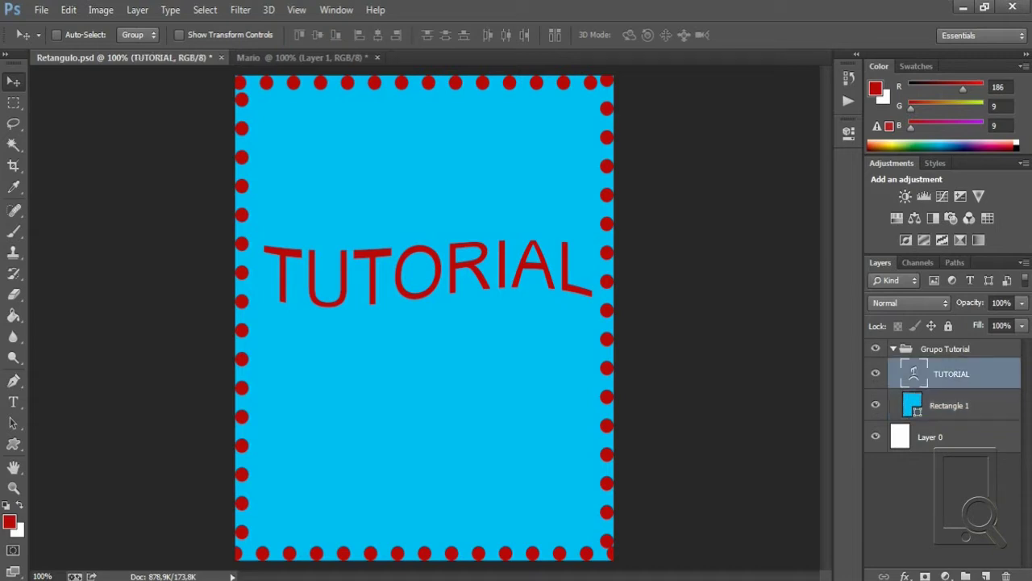
Duplicate the TUTORIAL layer, naming the copy NOVA LAYER
{"action": "key", "text": "ctrl+j"}
{"action": "key", "text": "ctrl+z"}
{"action": "left_click", "coordinate": [137, 9]}
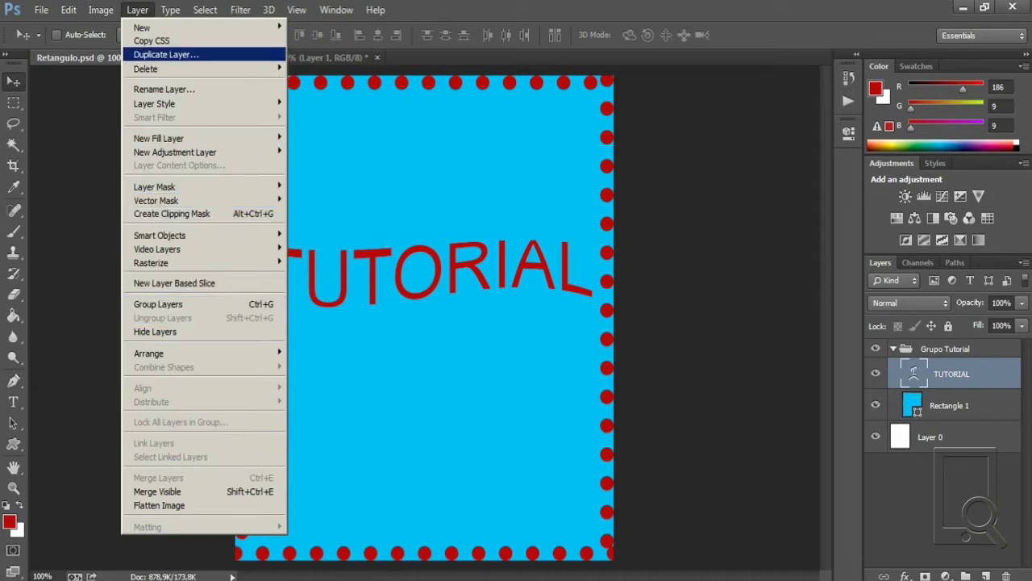
{"action": "left_click", "coordinate": [165, 54]}
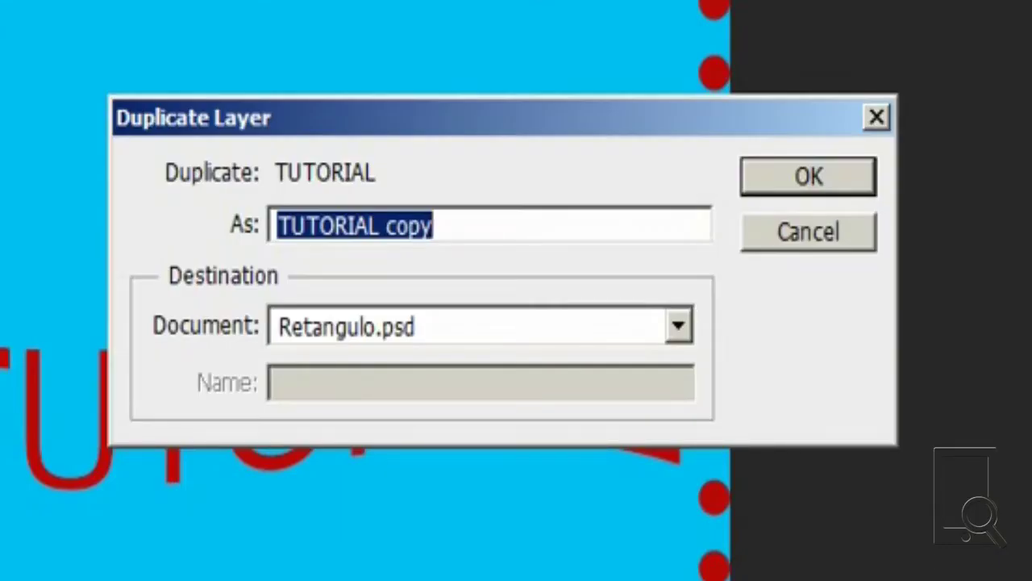
{"action": "type", "text": "NOVA LAYER"}
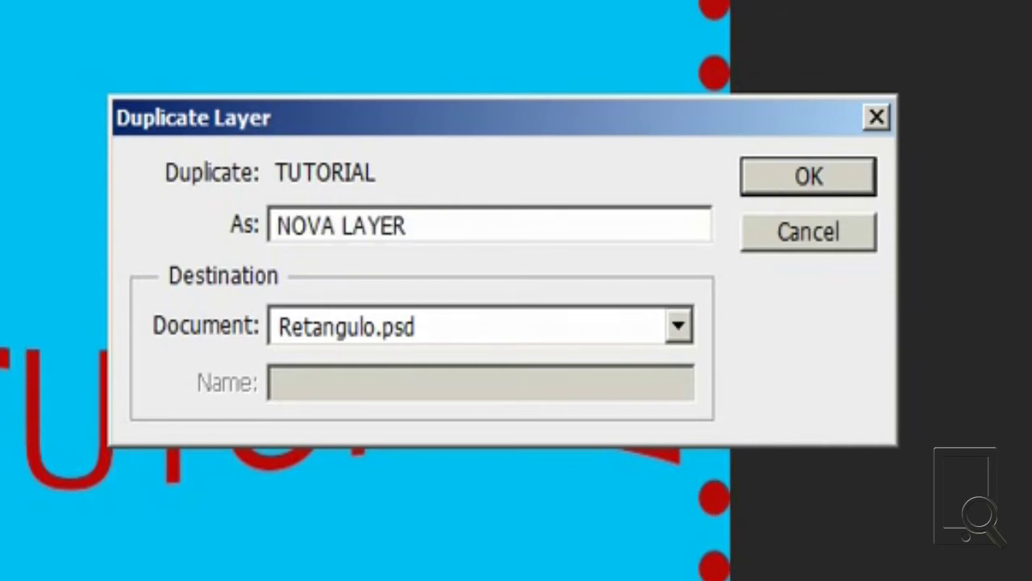
Send the NOVA LAYER duplicate to the Mario document as its destination
{"action": "key", "text": "Tab"}
{"action": "key", "text": "alt+Down"}
{"action": "key", "text": "Up"}
{"action": "key", "text": "Up"}
{"action": "key", "text": "shift+Tab"}
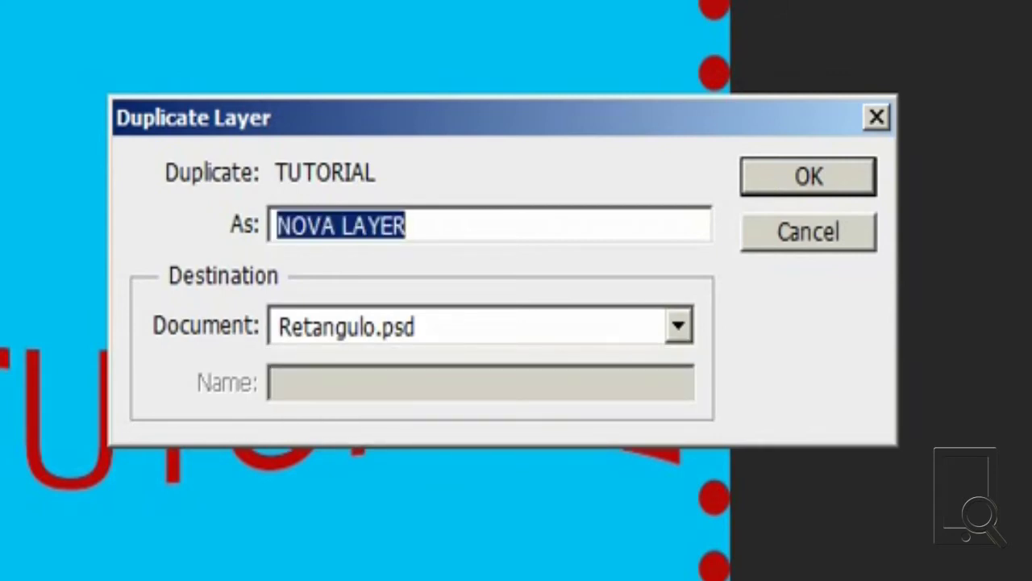
{"action": "key", "text": "Tab"}
{"action": "key", "text": "alt+Down"}
{"action": "key", "text": "shift+Tab"}
{"action": "key", "text": "Tab"}
{"action": "key", "text": "alt+Down"}
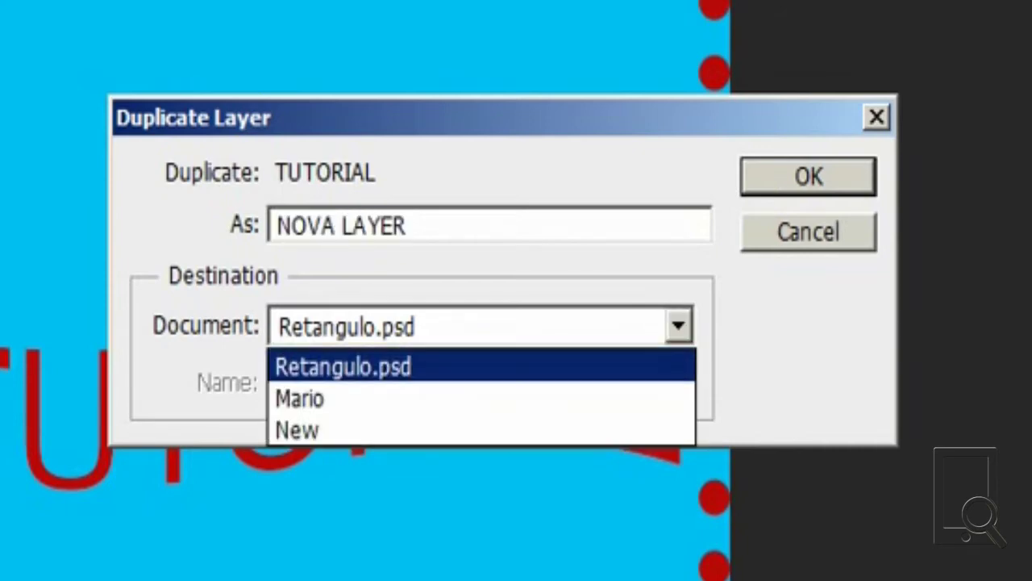
{"action": "key", "text": "Down"}
{"action": "key", "text": "Up"}
{"action": "key", "text": "Down"}
{"action": "key", "text": "Up"}
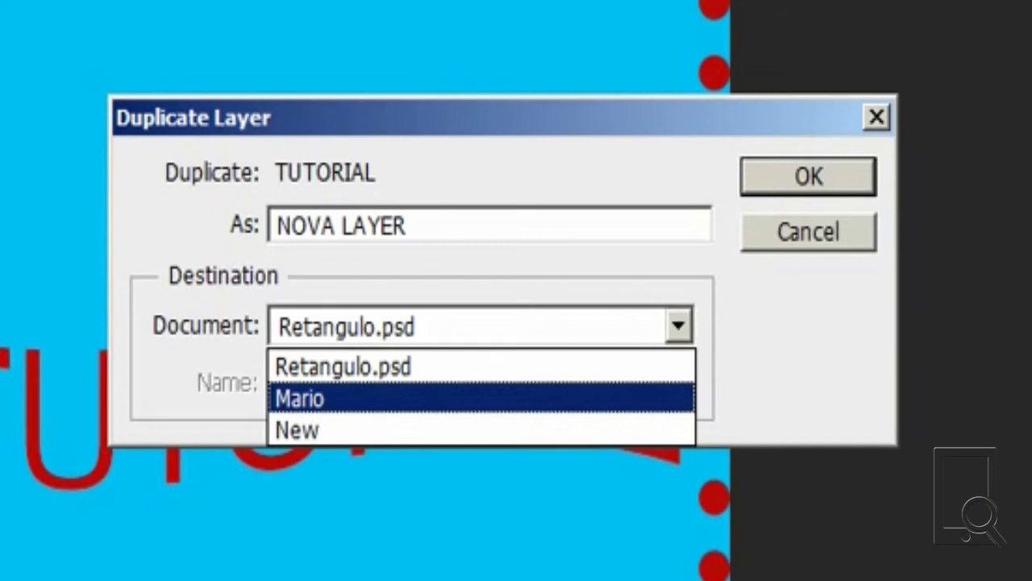
{"action": "key", "text": "Return"}
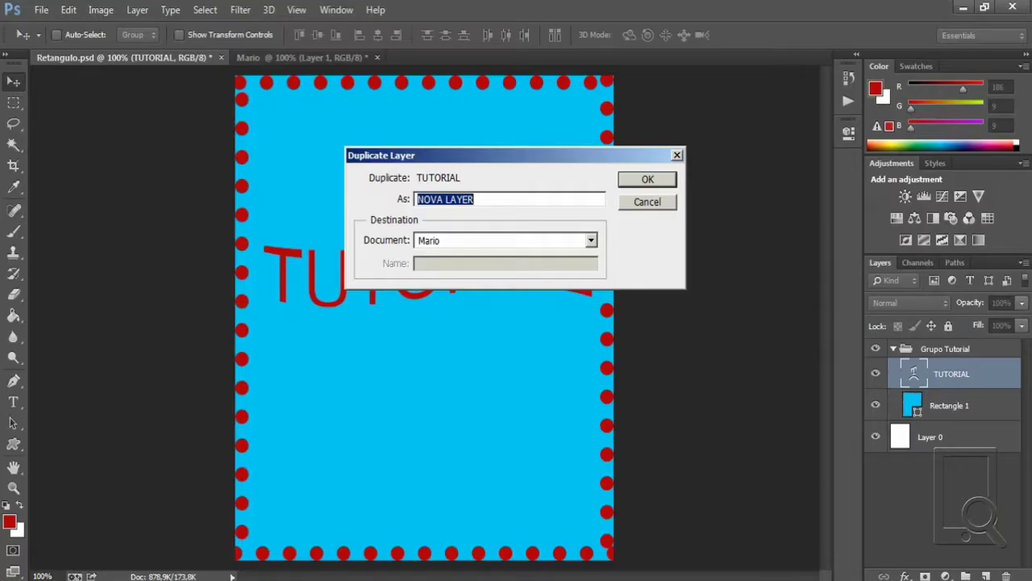
{"action": "key", "text": "Return"}
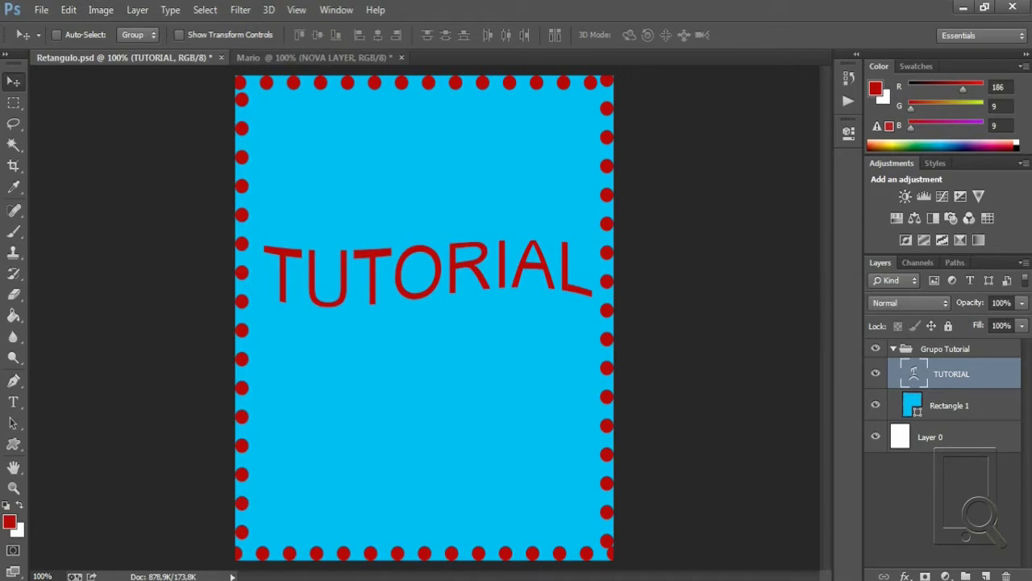
{"action": "key", "text": "ctrl+Tab"}
{"action": "key", "text": "ctrl+Tab"}
{"action": "key", "text": "ctrl+Tab"}
{"action": "key", "text": "ctrl+Tab"}
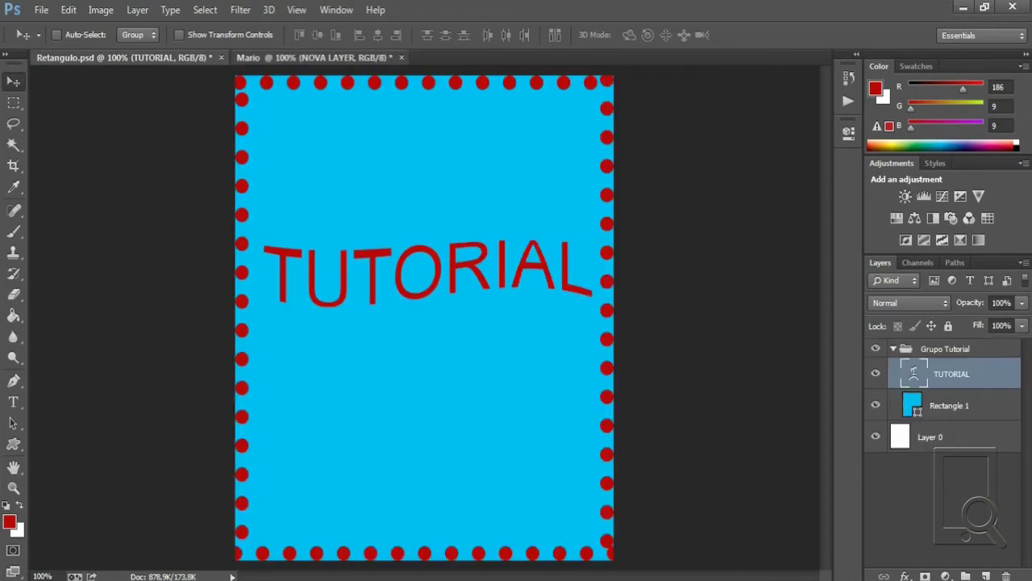
{"action": "key", "text": "ctrl+Tab"}
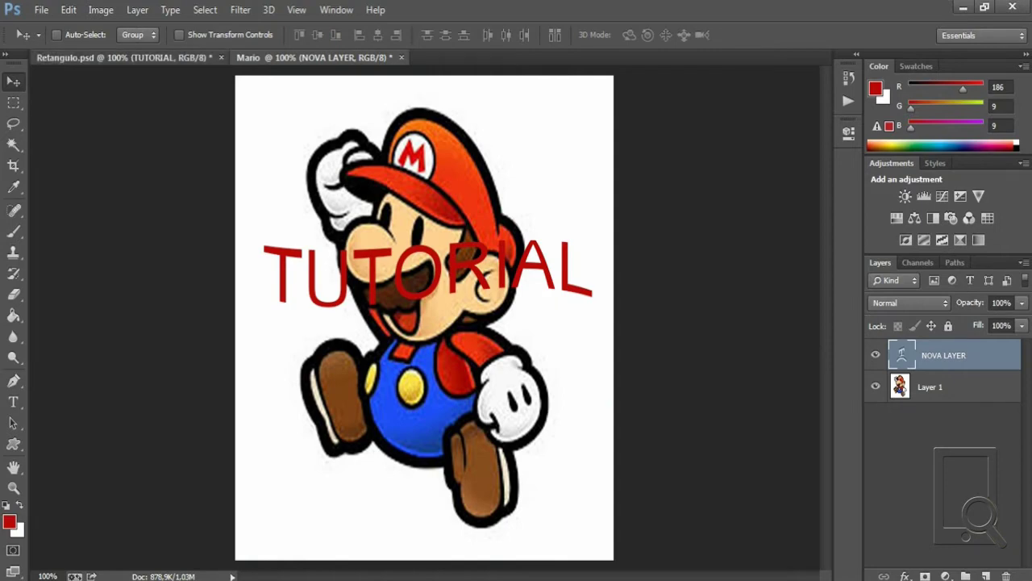
{"action": "left_click", "coordinate": [121, 57]}
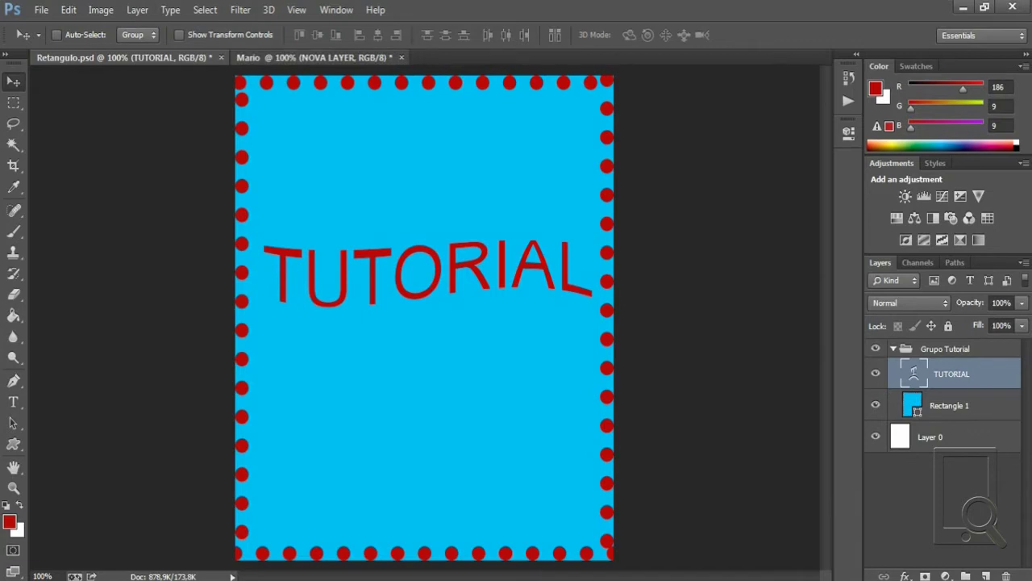
Float the Mario document in its own window, try copying its picture into Retangulo, then undo
{"action": "left_click_drag", "start_coordinate": [314, 57], "coordinate": [129, 80]}
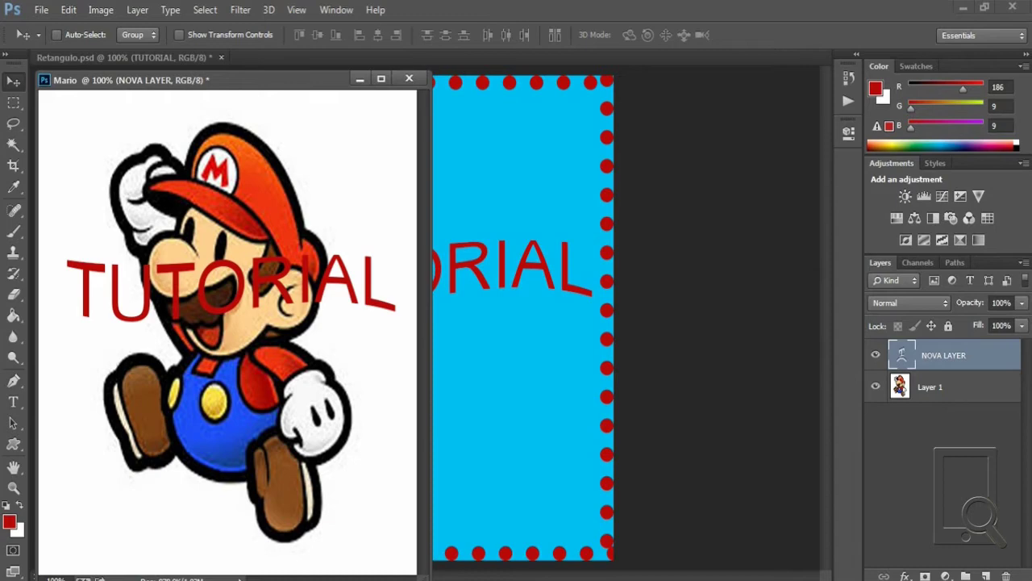
{"action": "left_click", "coordinate": [952, 386]}
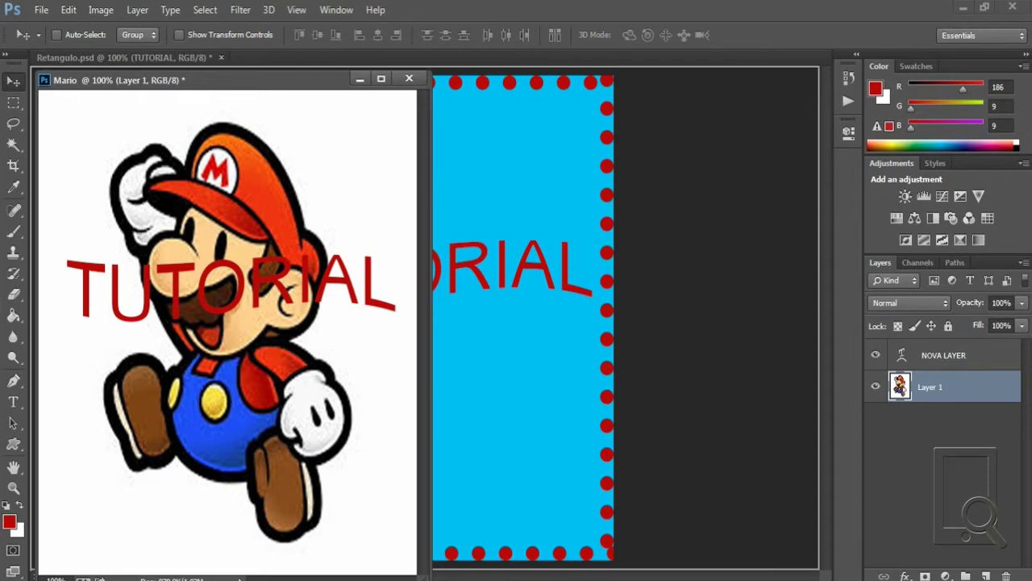
{"action": "left_click_drag", "start_coordinate": [951, 386], "coordinate": [524, 322]}
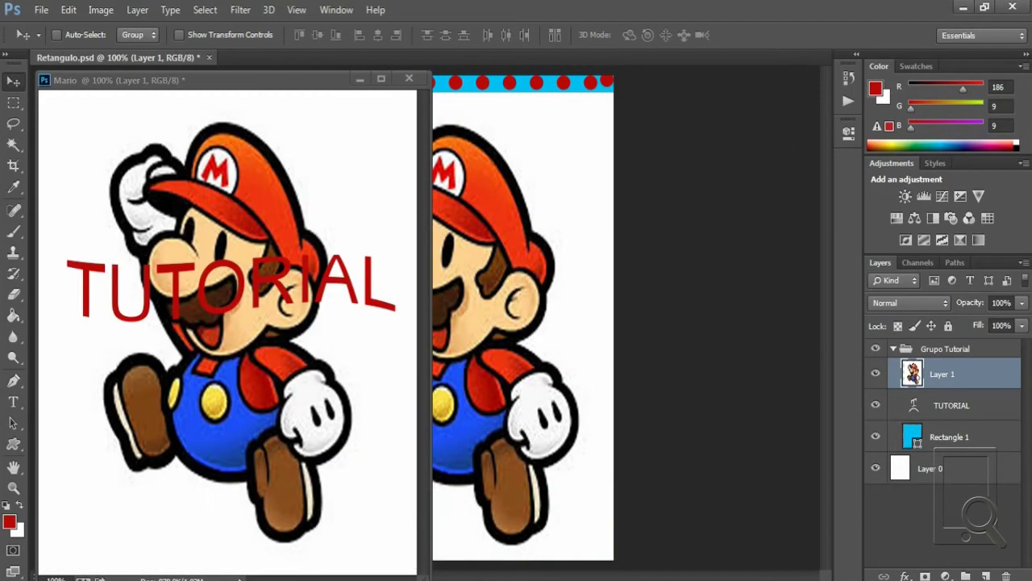
{"action": "key", "text": "ctrl+z"}
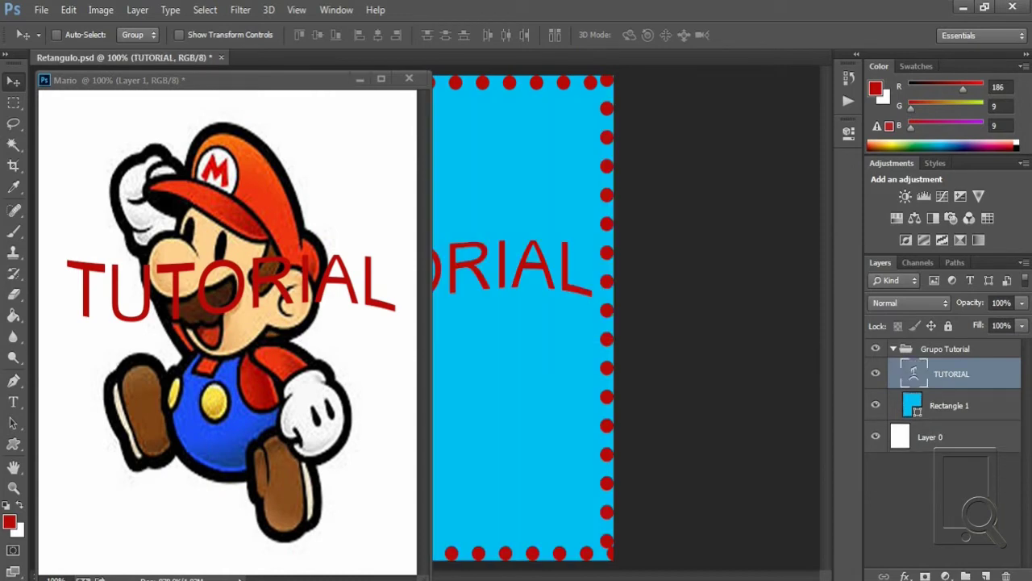
Dock the Mario window as a tab beside Retangulo.psd and cycle between both documents
{"action": "left_click", "coordinate": [360, 79]}
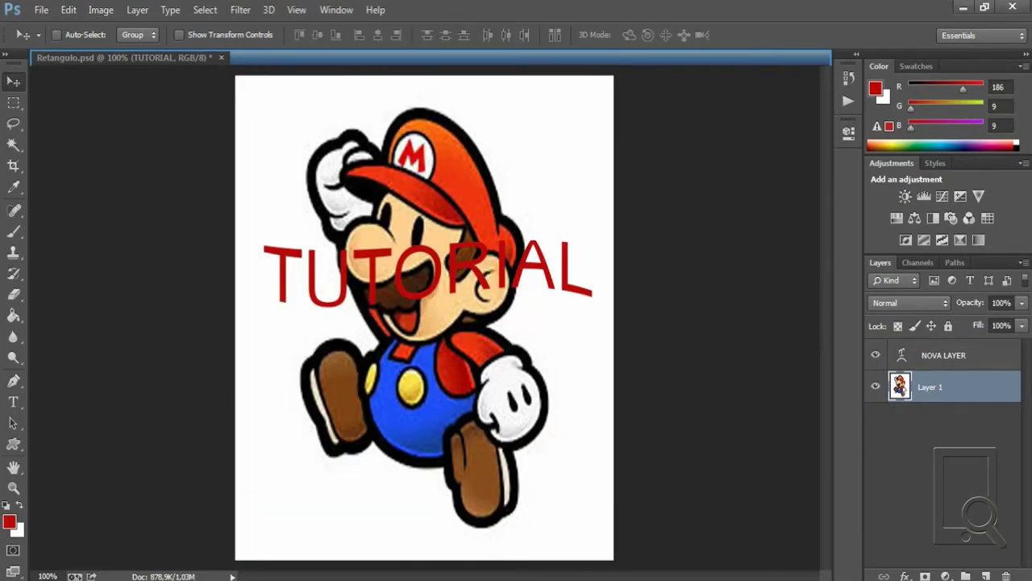
{"action": "left_click_drag", "start_coordinate": [359, 78], "coordinate": [303, 57]}
{"action": "key", "text": "ctrl+Tab"}
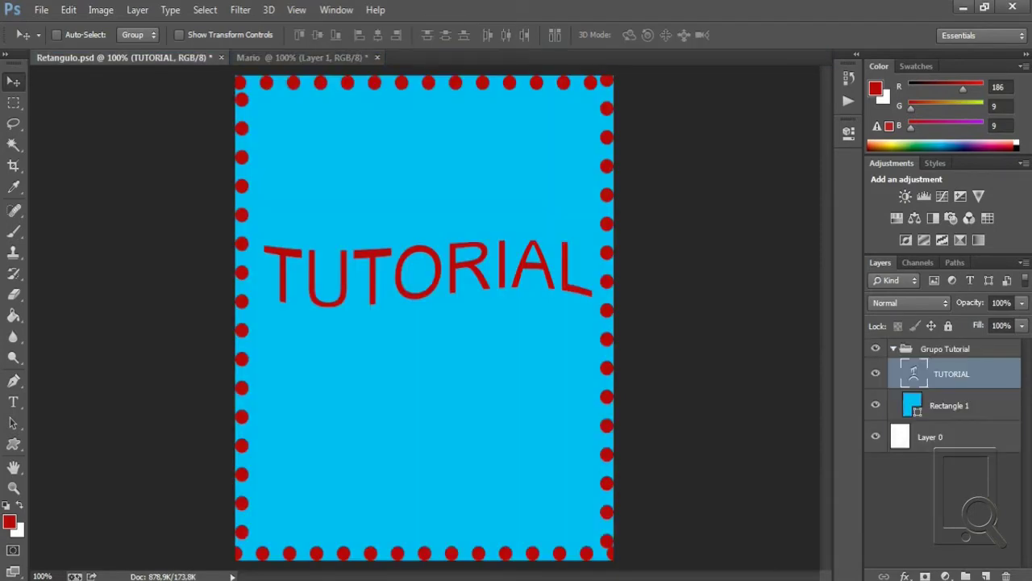
{"action": "key", "text": "ctrl+Tab"}
{"action": "key", "text": "ctrl+Tab"}
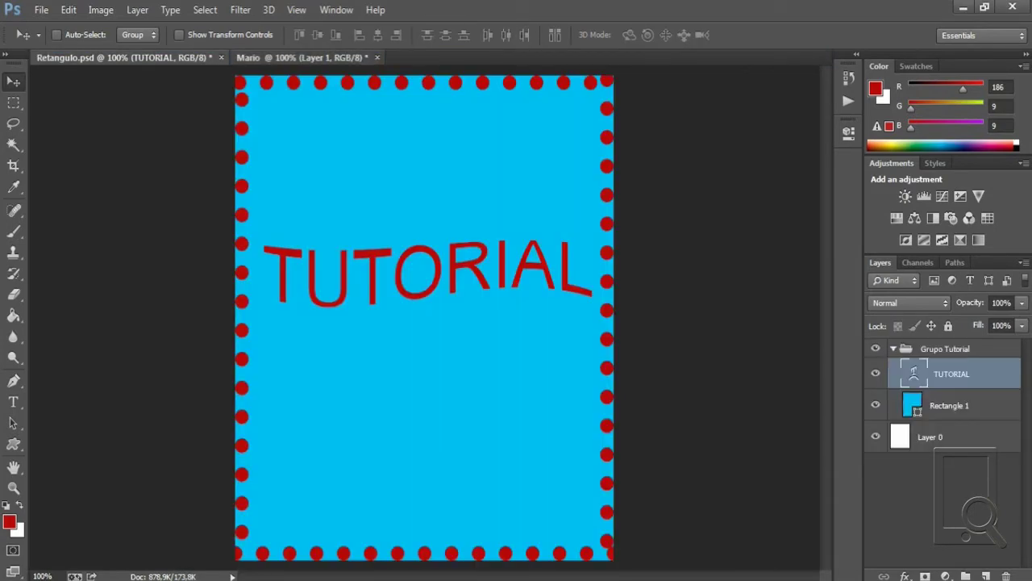
{"action": "key", "text": "ctrl+Tab"}
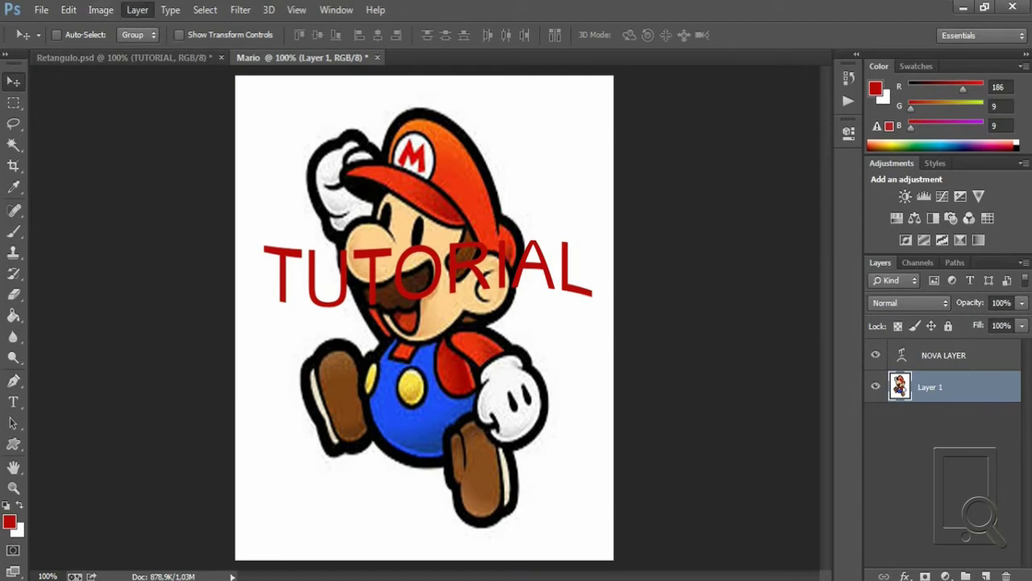
Make NOVA LAYER active in the Mario document and merge it down into Layer 1
{"action": "left_click", "coordinate": [137, 9]}
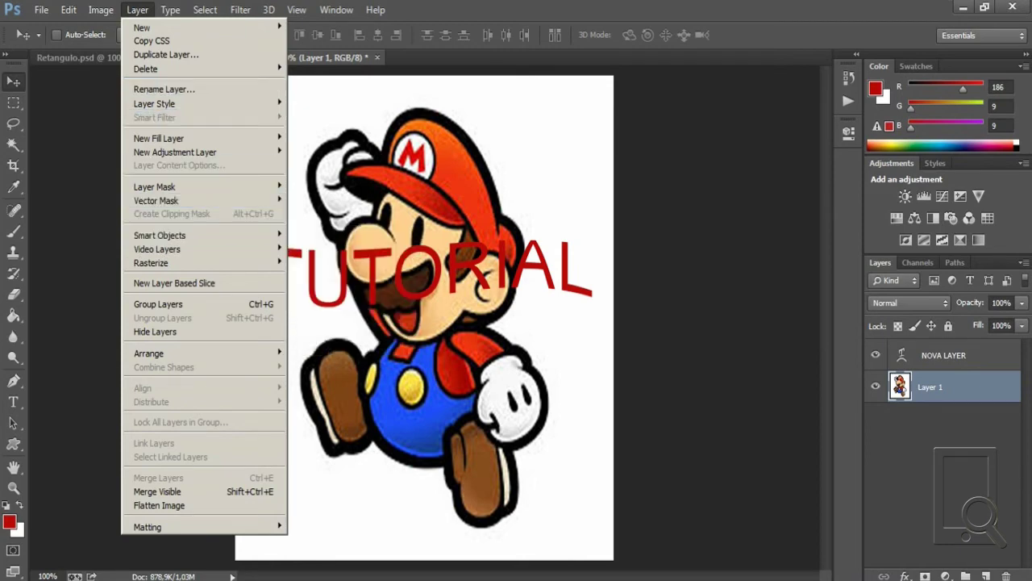
{"action": "key", "text": "alt+ctrl+a"}
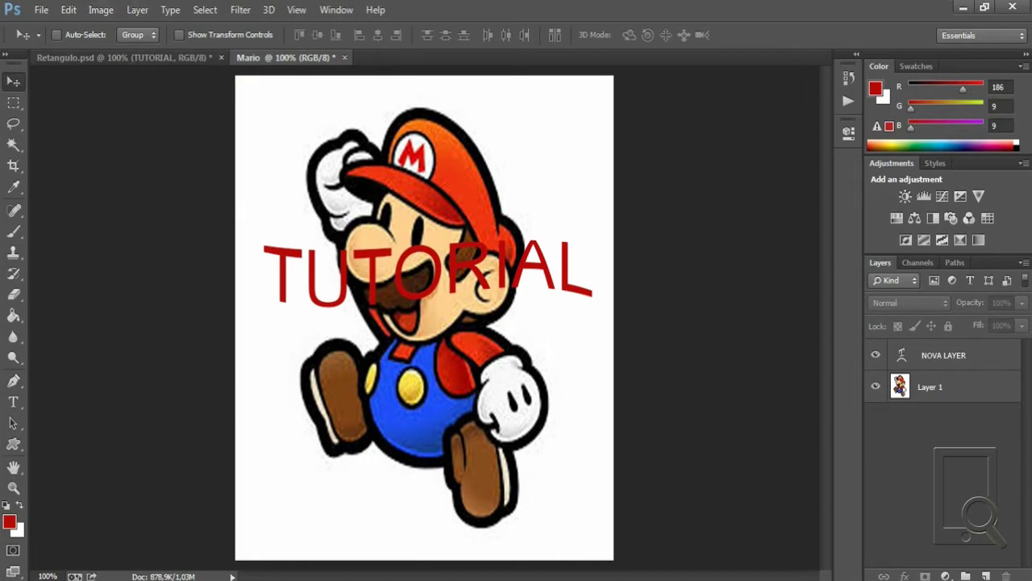
{"action": "left_click", "coordinate": [943, 354]}
{"action": "left_click", "coordinate": [930, 386]}
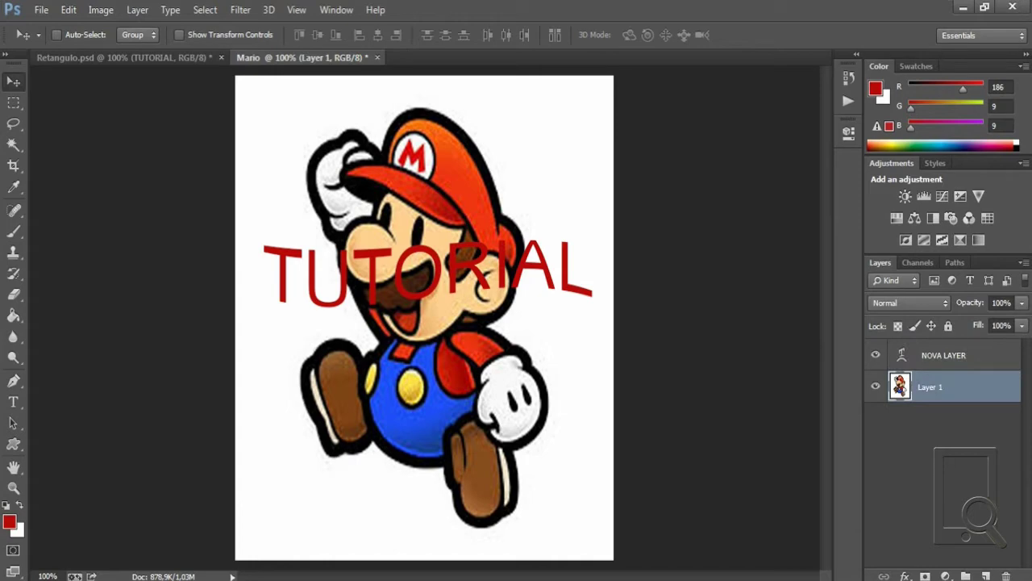
{"action": "left_click", "coordinate": [944, 355]}
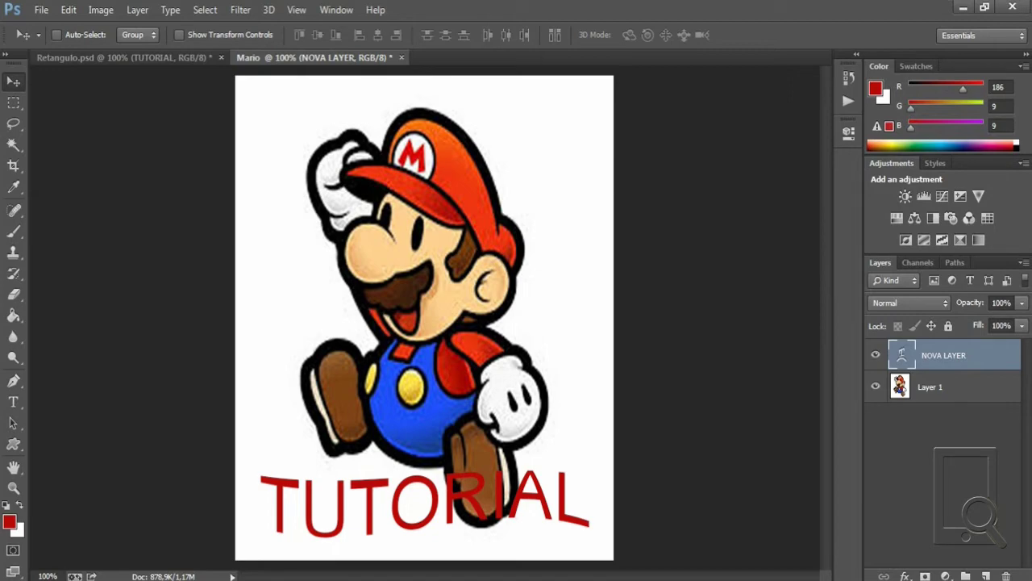
{"action": "key", "text": "ctrl+e"}
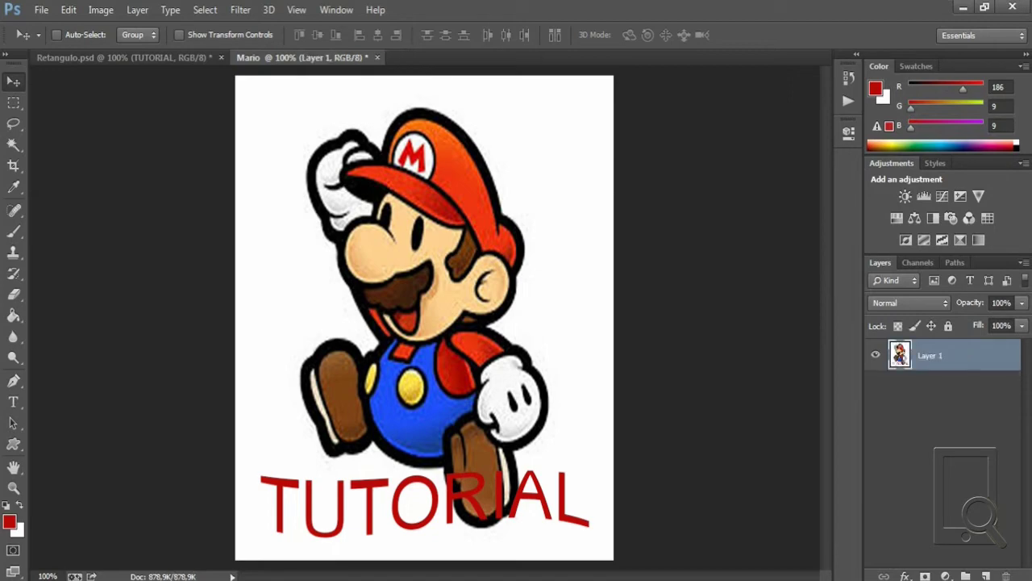
Toggle Layer 1's visibility and undo the merge so NOVA LAYER is separate again
{"action": "left_click", "coordinate": [876, 355]}
{"action": "left_click", "coordinate": [875, 355]}
{"action": "left_click", "coordinate": [876, 355]}
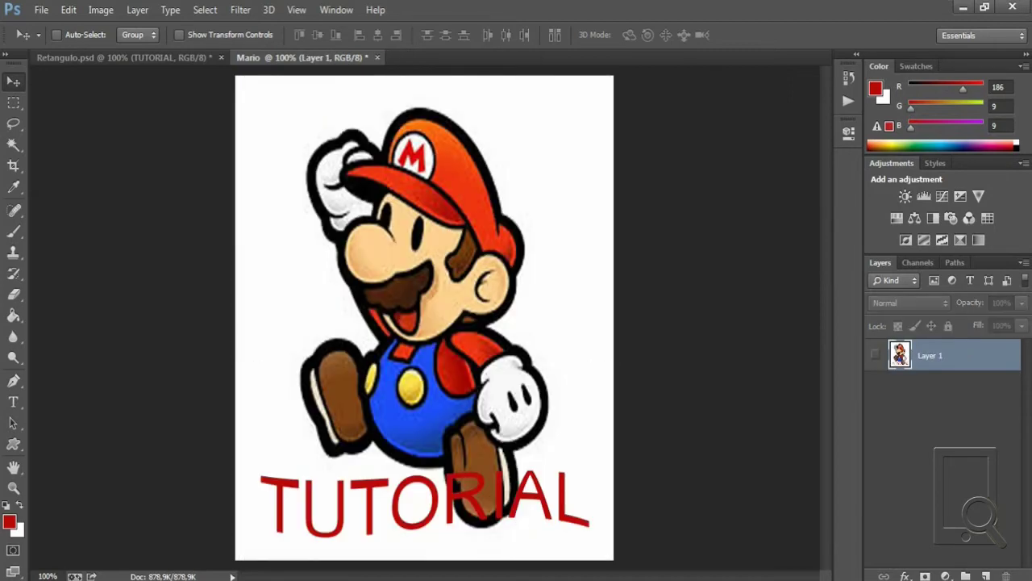
{"action": "left_click", "coordinate": [875, 354]}
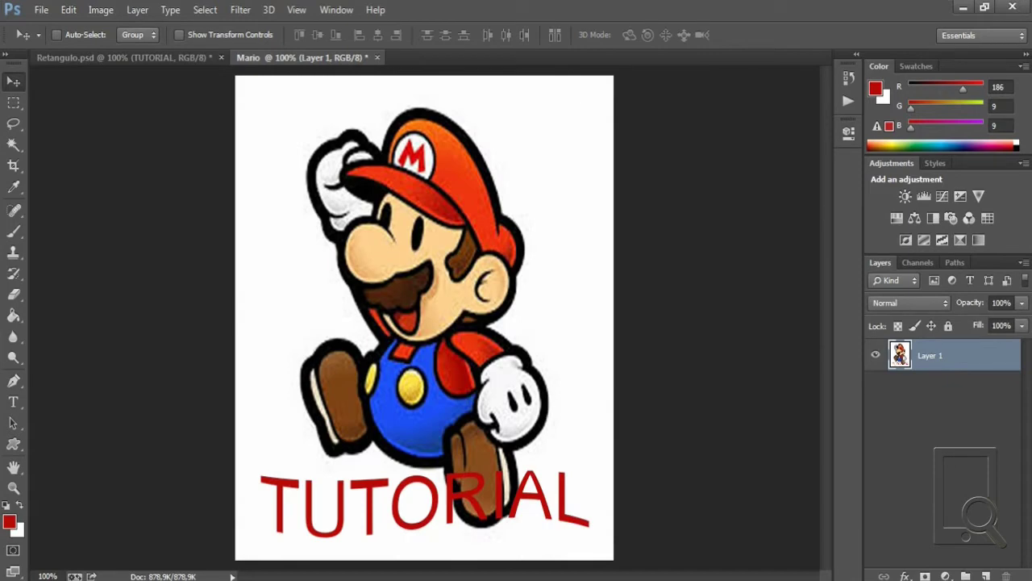
{"action": "key", "text": "ctrl+z"}
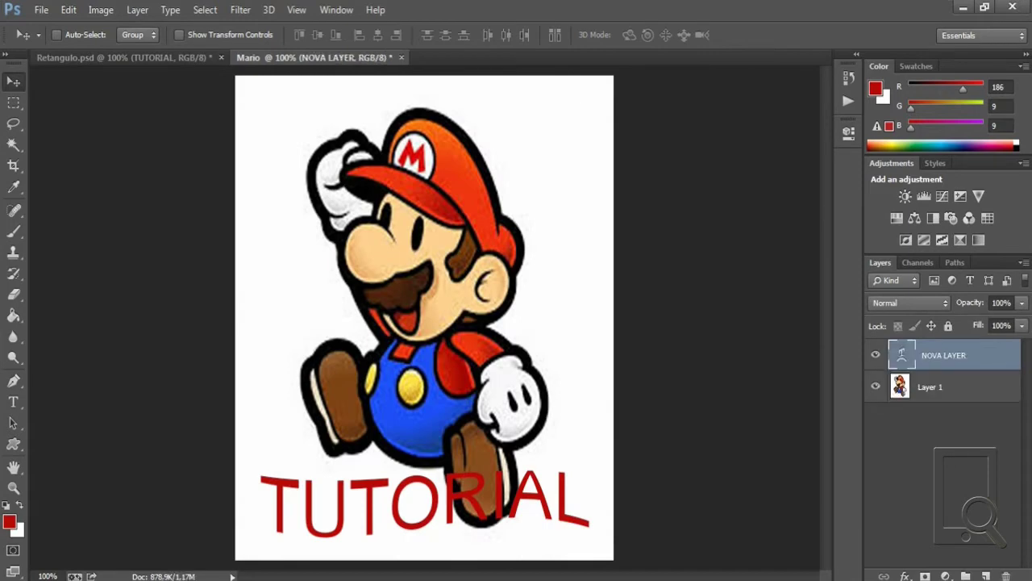
{"action": "key", "text": "ctrl+e"}
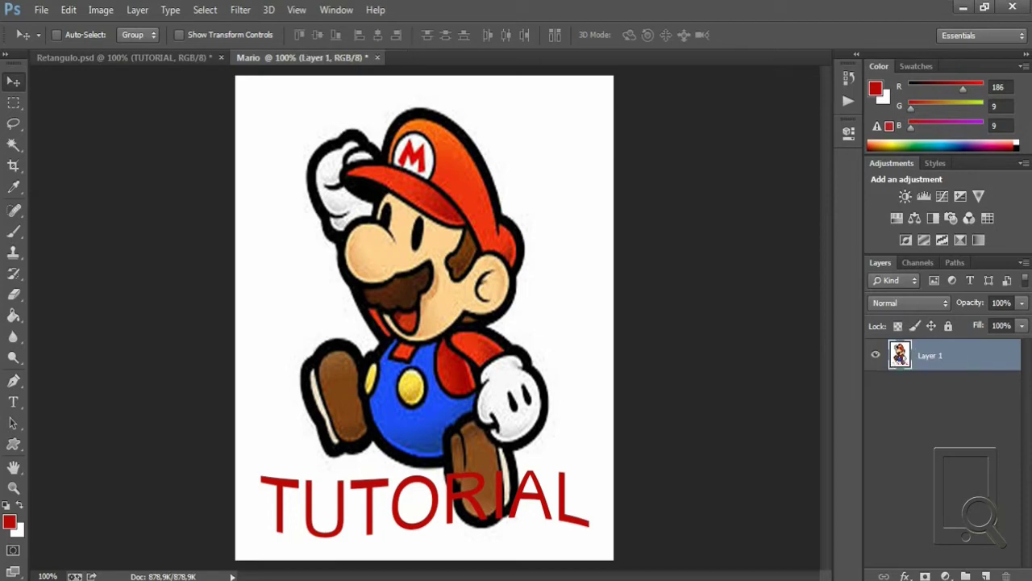
{"action": "key", "text": "ctrl+z"}
{"action": "key", "text": "ctrl+e"}
{"action": "key", "text": "ctrl+z"}
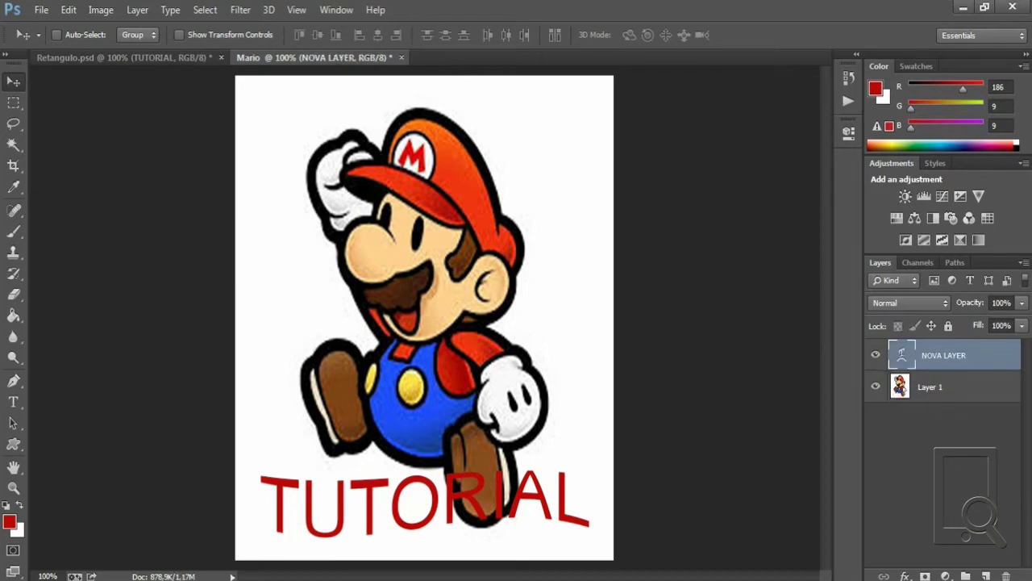
Step back earlier text moves and drag the TUTORIAL text to the image's bottom
{"action": "key", "text": "ctrl+alt+z"}
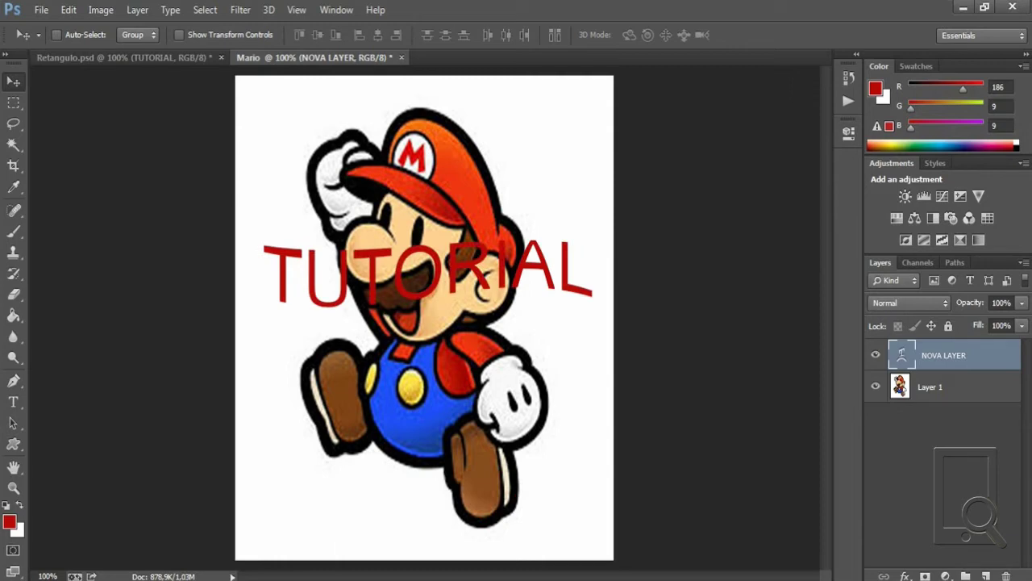
{"action": "key", "text": "ctrl+alt+z"}
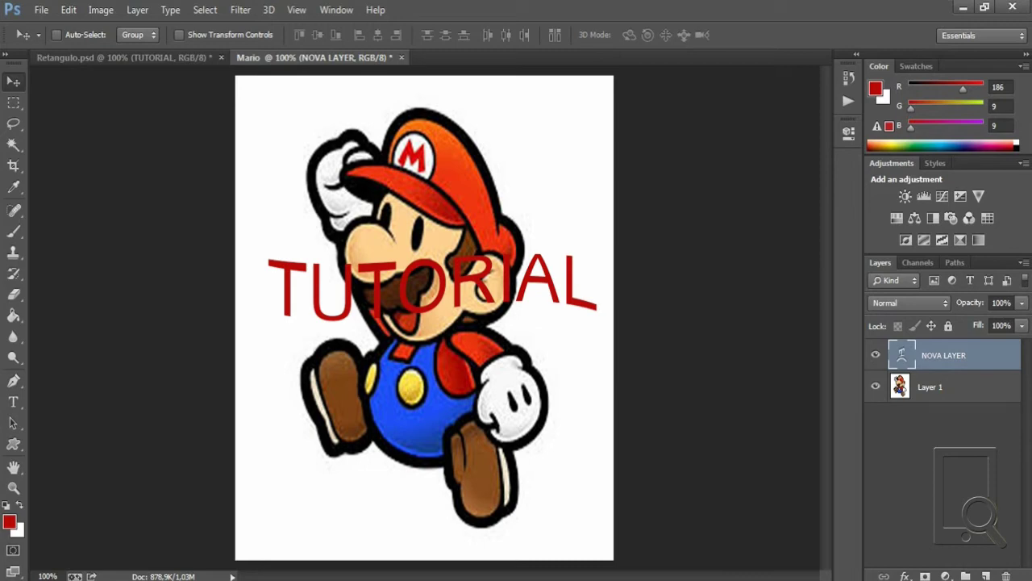
{"action": "mouse_move", "coordinate": [432, 286]}
{"action": "left_mouse_down"}
{"action": "mouse_move", "coordinate": [449, 484]}
{"action": "mouse_move", "coordinate": [412, 490]}
{"action": "mouse_move", "coordinate": [423, 500]}
{"action": "left_mouse_up"}
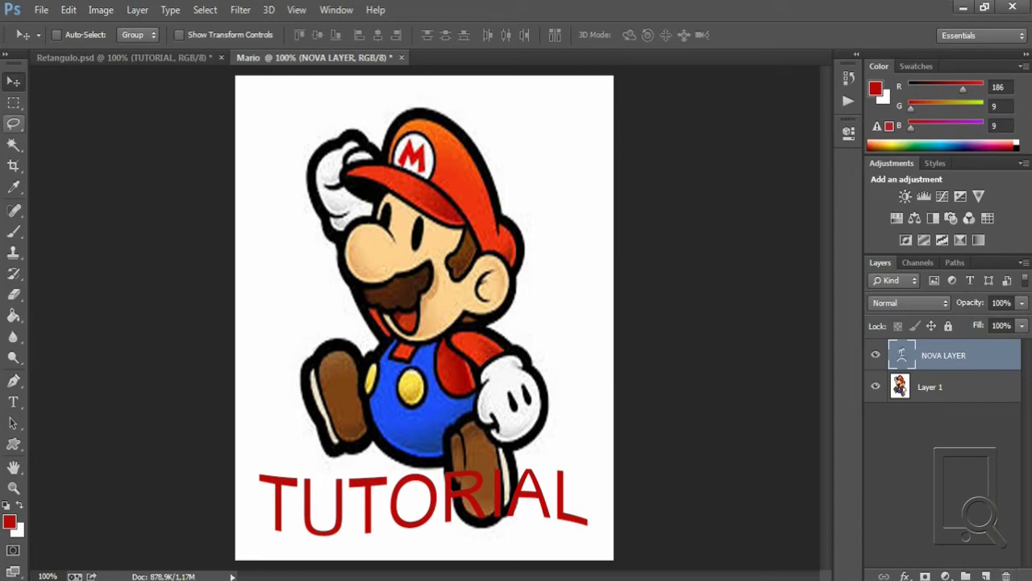
Delete NOVA LAYER, ticking Don't show again and confirming with Yes
{"action": "left_click", "coordinate": [137, 9]}
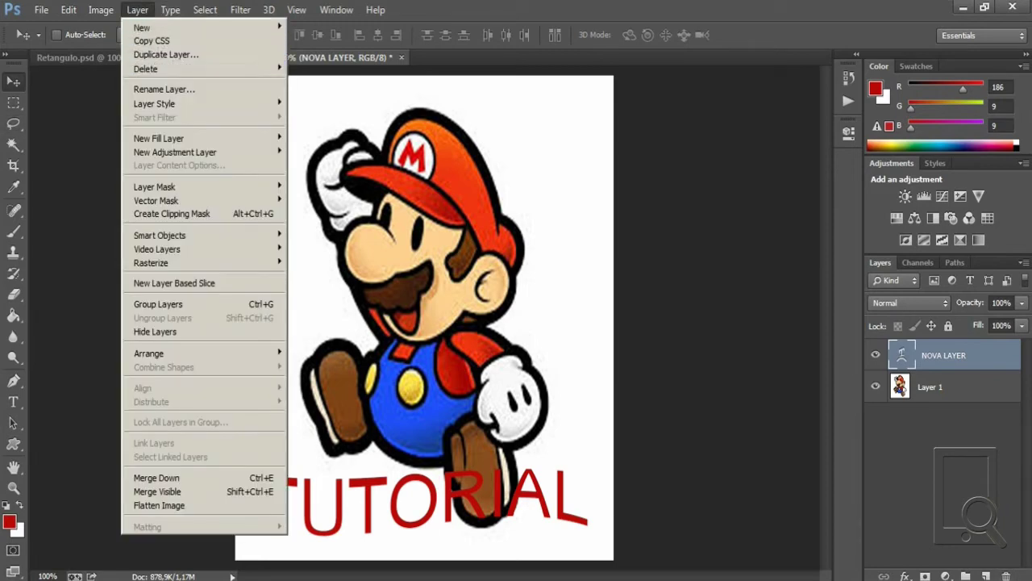
{"action": "left_click", "coordinate": [307, 69]}
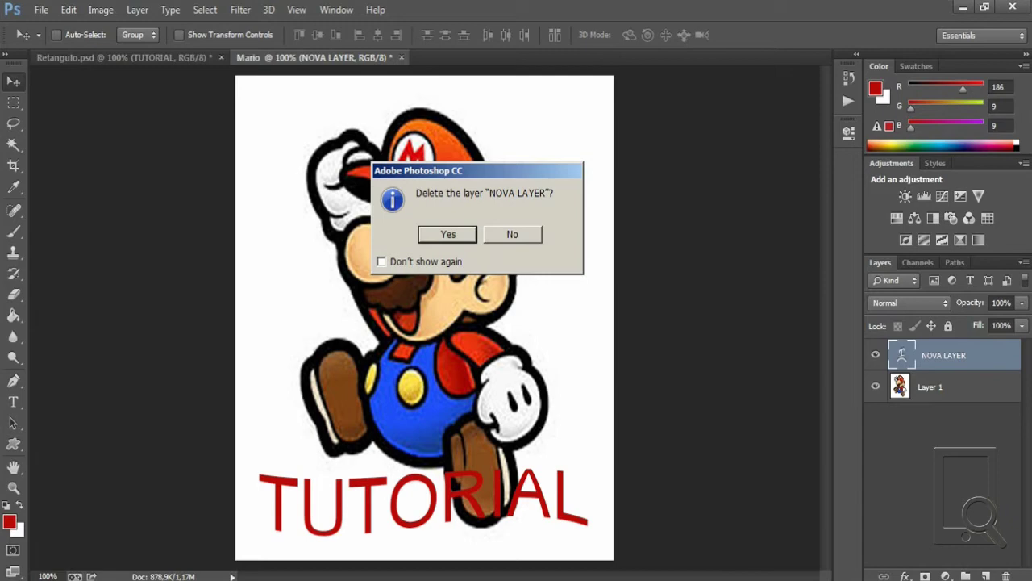
{"action": "left_click", "coordinate": [382, 262]}
{"action": "left_click", "coordinate": [448, 233]}
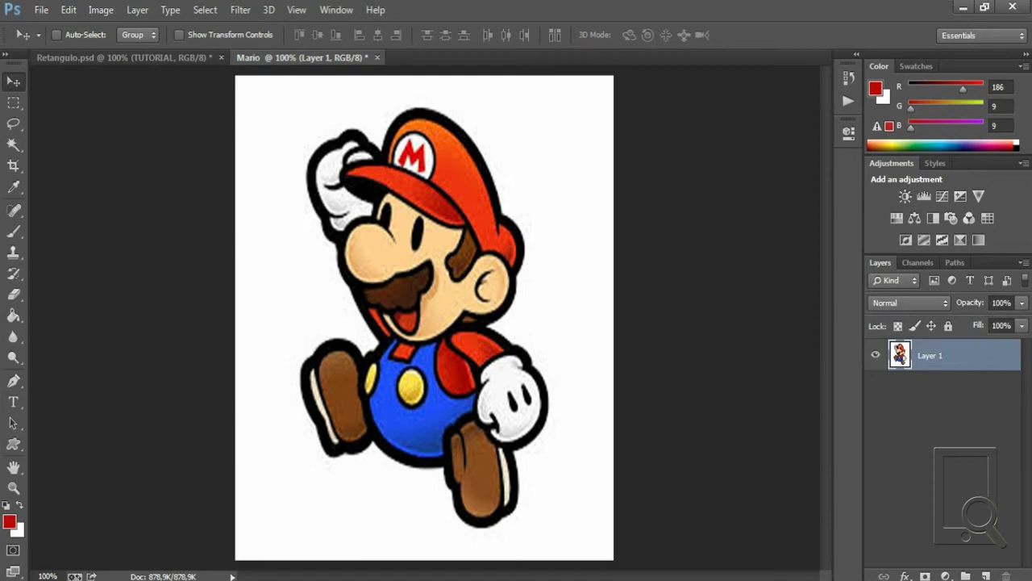
Try the grouped selection tools and settle on the Quick Selection tool
{"action": "left_click", "coordinate": [13, 145]}
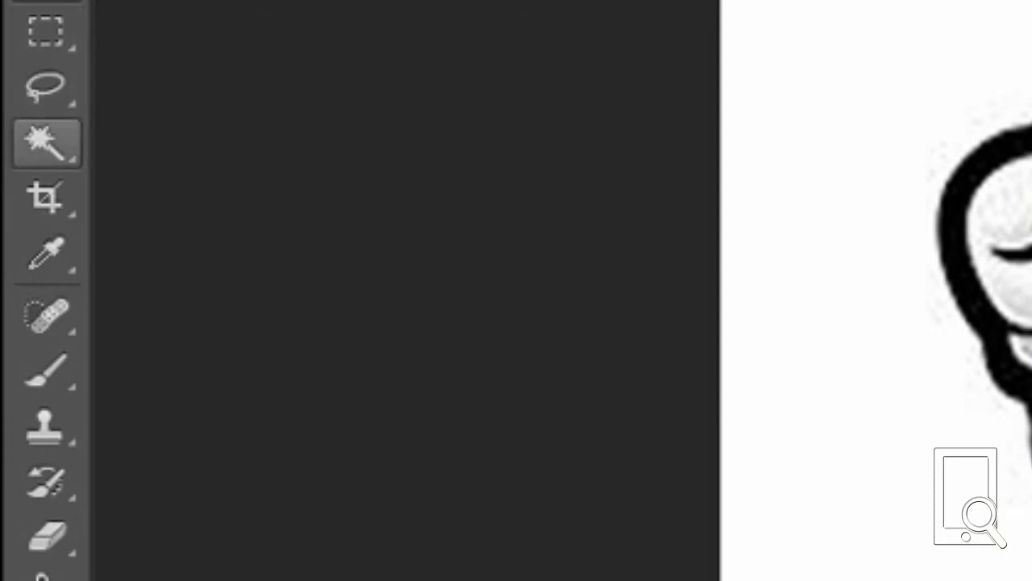
{"action": "right_click", "coordinate": [46, 143]}
{"action": "left_click", "coordinate": [274, 177]}
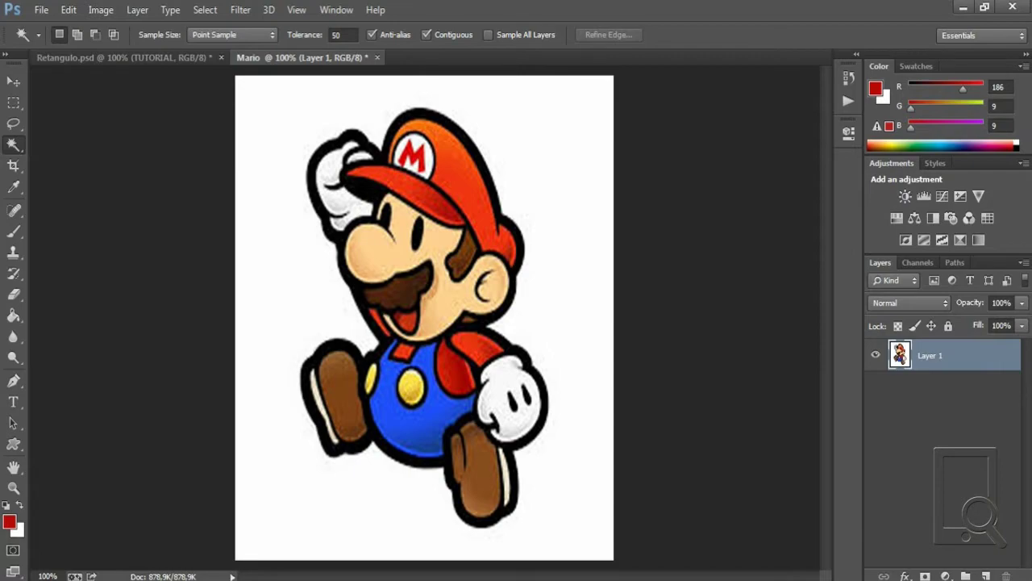
{"action": "right_click", "coordinate": [13, 145]}
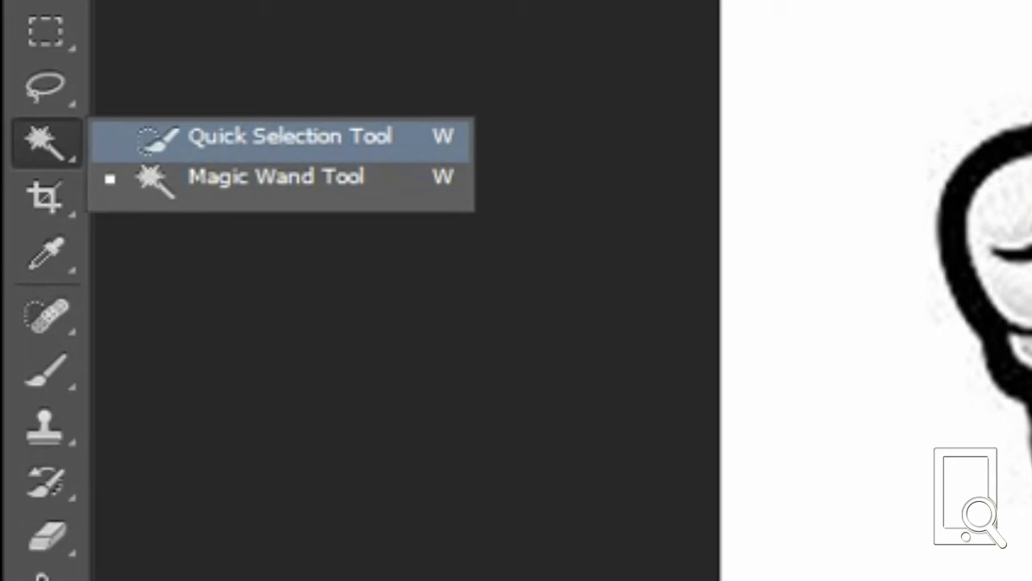
{"action": "left_click", "coordinate": [291, 136]}
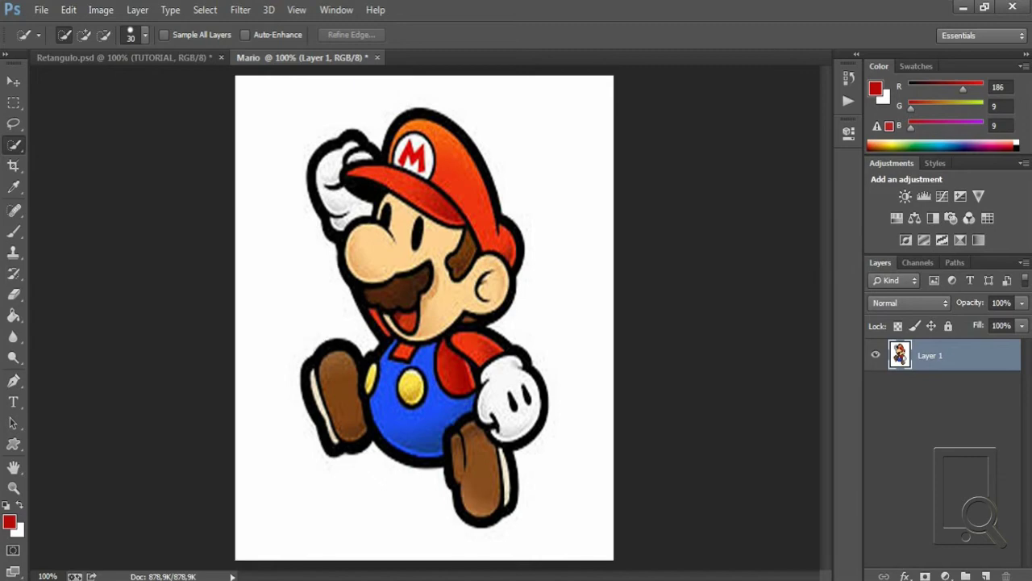
Paint a quick selection over the white background, deselect it, and check the 30 px brush
{"action": "left_click_drag", "start_coordinate": [322, 150], "coordinate": [242, 214]}
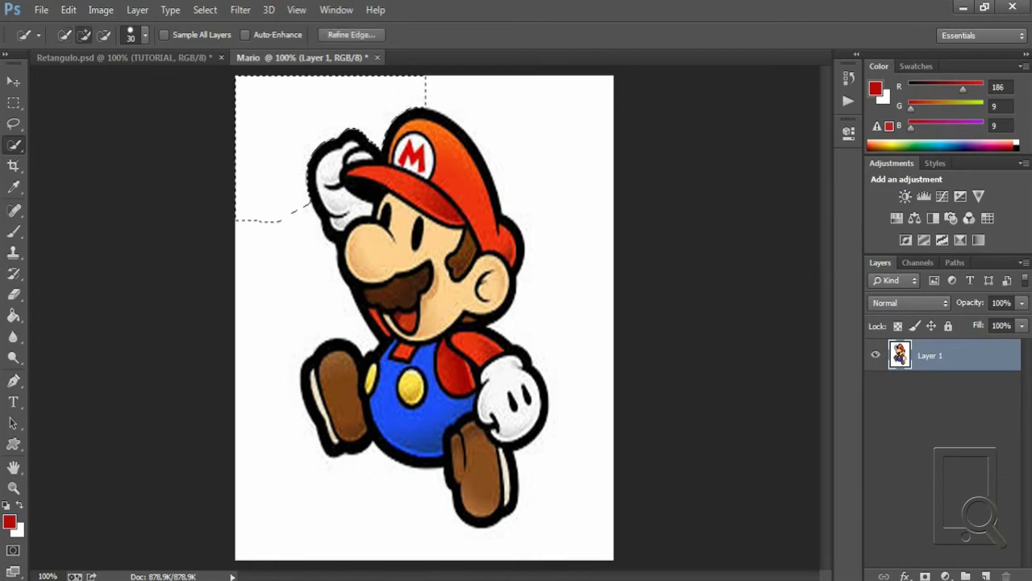
{"action": "left_click_drag", "start_coordinate": [486, 97], "coordinate": [528, 427]}
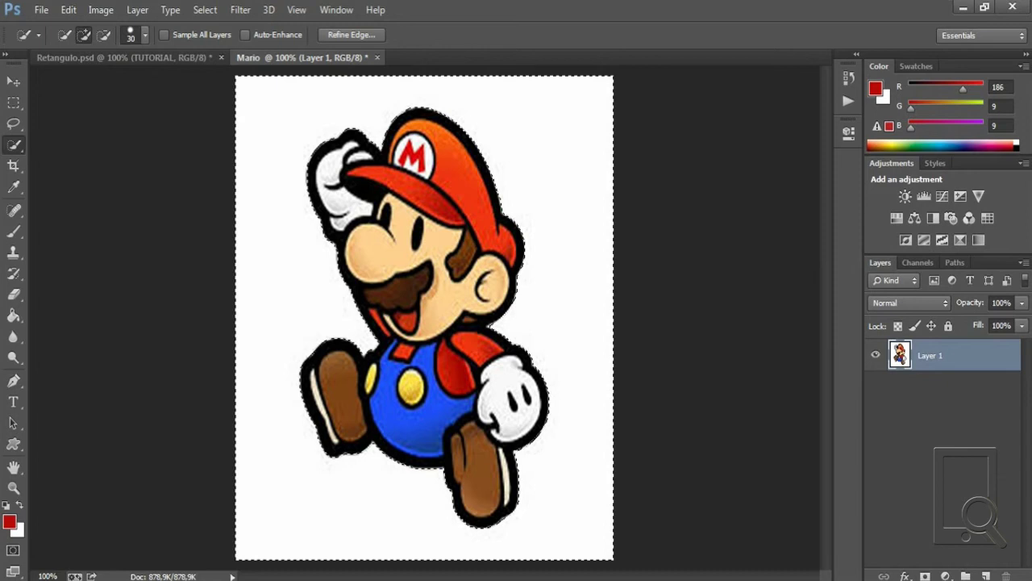
{"action": "key", "text": "ctrl+d"}
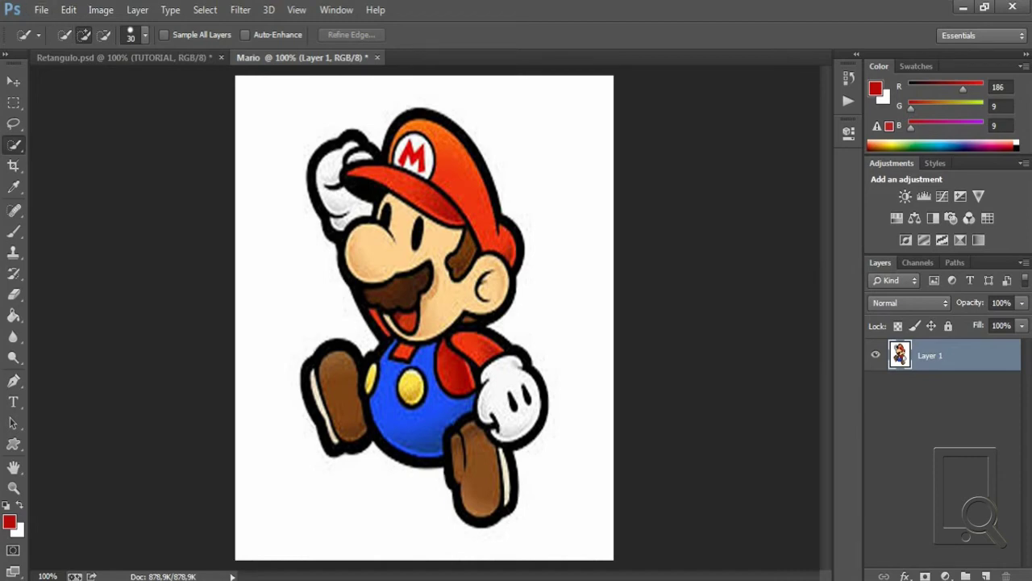
{"action": "left_click", "coordinate": [145, 35]}
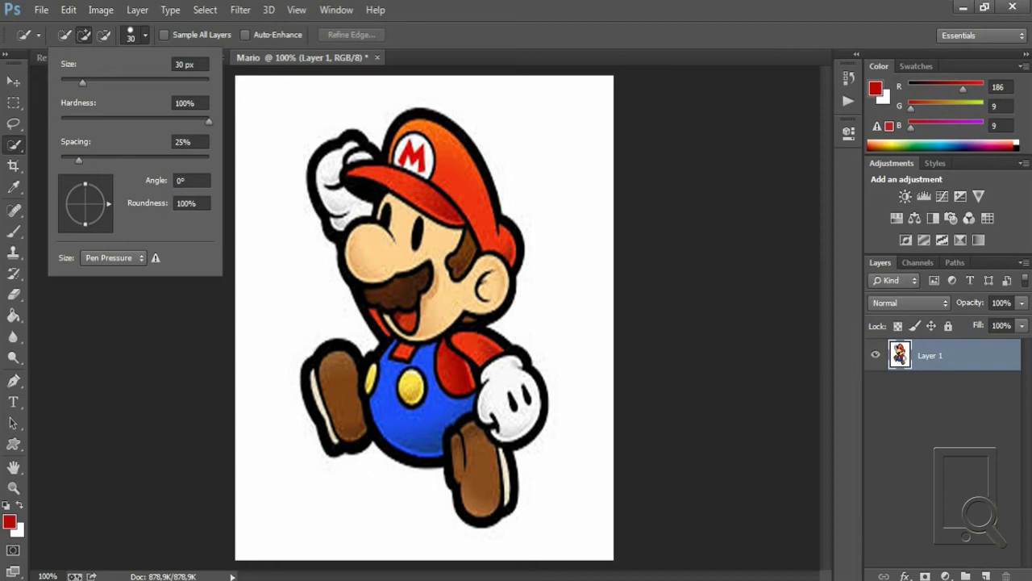
{"action": "key", "text": "Escape"}
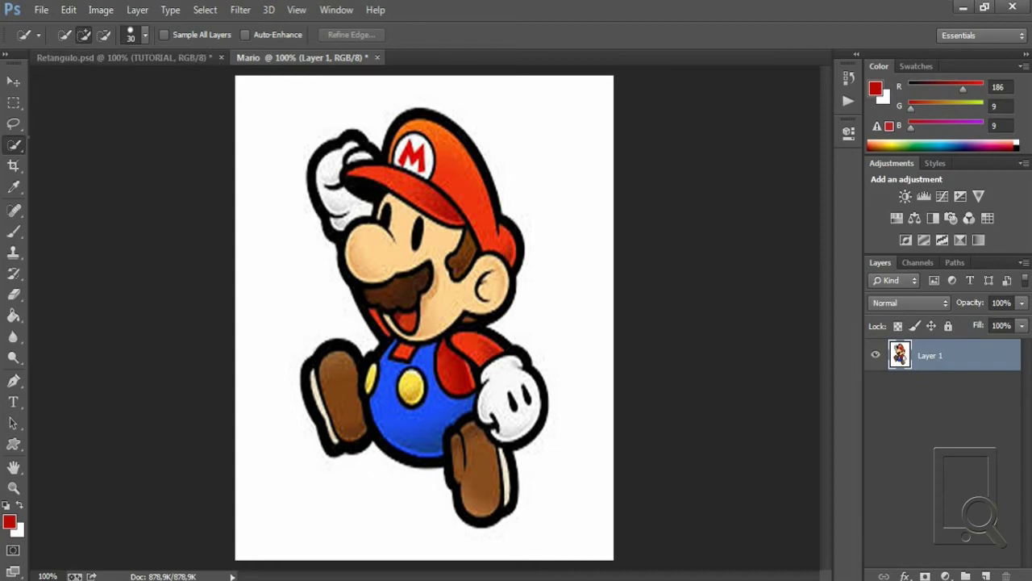
Switch to the Magic Wand, test-select the white background, then deselect
{"action": "right_click", "coordinate": [14, 145]}
{"action": "left_click", "coordinate": [89, 158]}
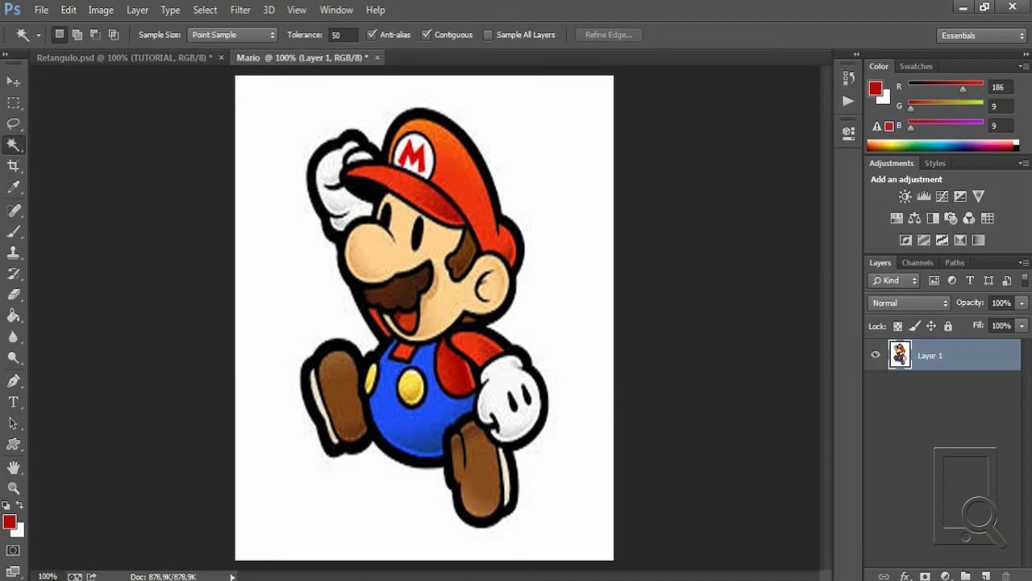
{"action": "left_click", "coordinate": [564, 484]}
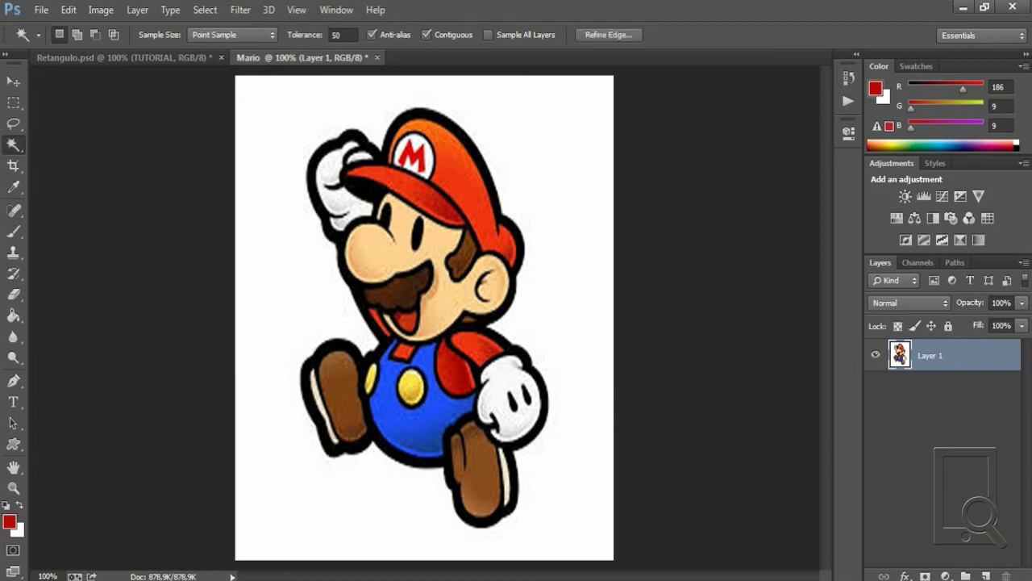
{"action": "key", "text": "ctrl+d"}
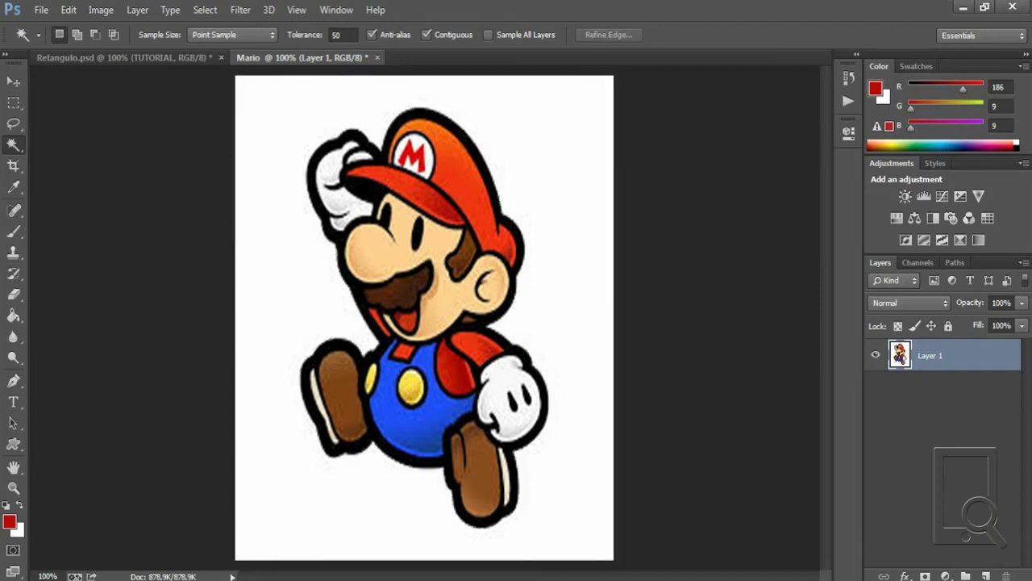
{"action": "key", "text": "ctrl+z"}
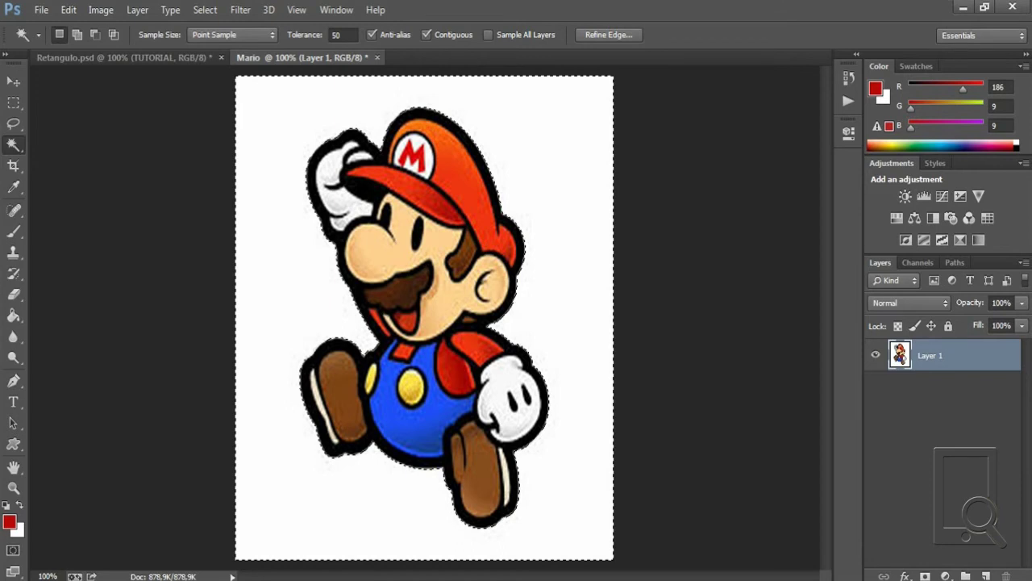
{"action": "key", "text": "ctrl+d"}
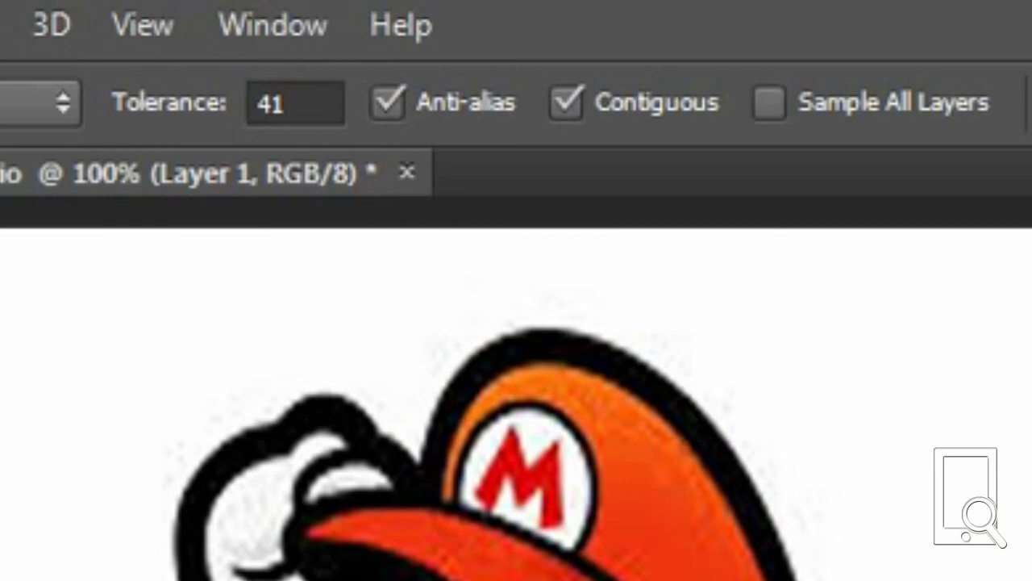
{"action": "type", "text": "41"}
Set the Magic Wand tolerance to 40
{"action": "left_click_drag", "start_coordinate": [170, 102], "coordinate": [165, 102]}
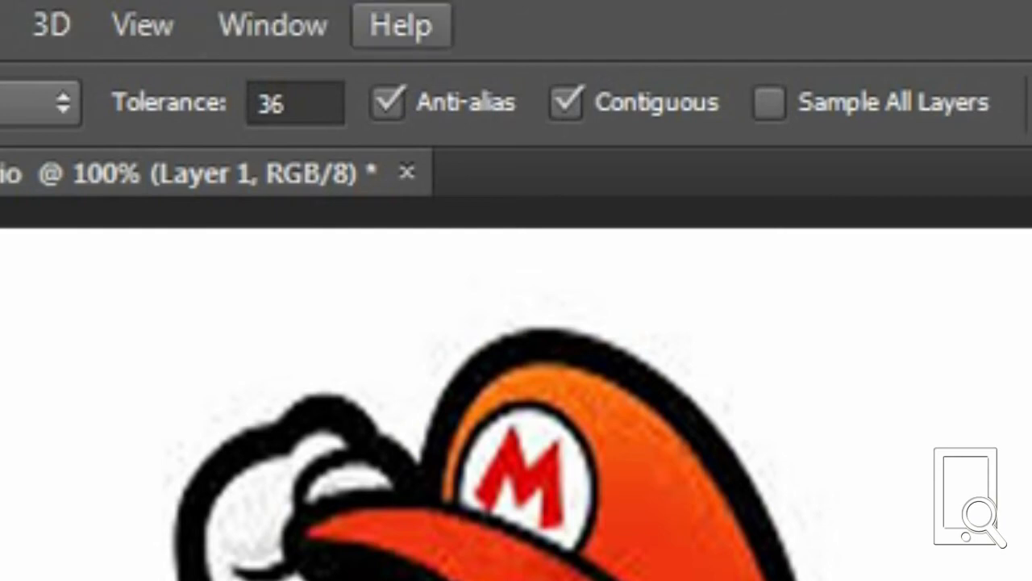
{"action": "left_click", "coordinate": [295, 102]}
{"action": "type", "text": "40"}
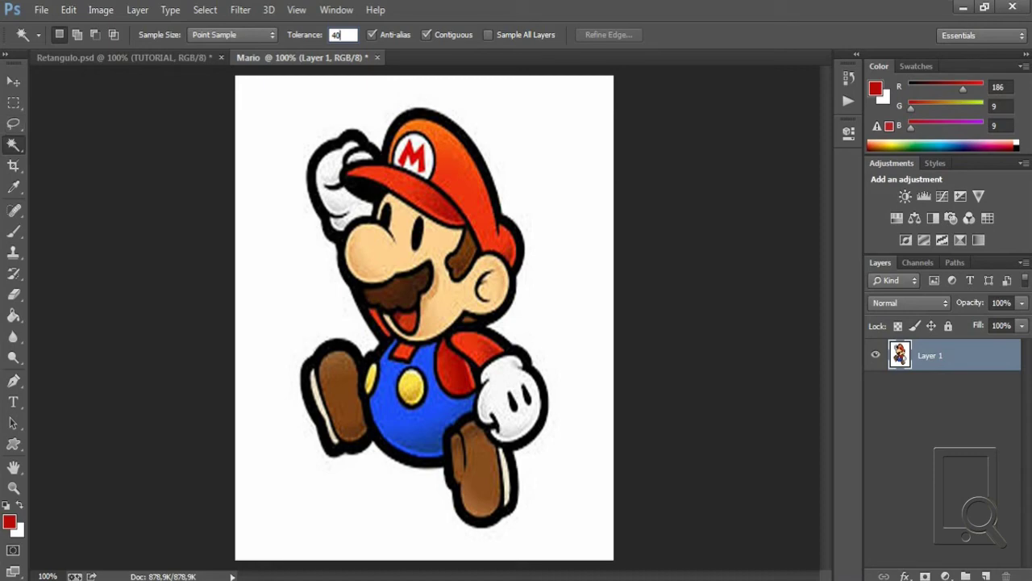
Select the white background around Mario with the Magic Wand, delete it, and deselect
{"action": "left_click", "coordinate": [38, 34]}
{"action": "left_click", "coordinate": [38, 35]}
{"action": "left_click", "coordinate": [267, 121]}
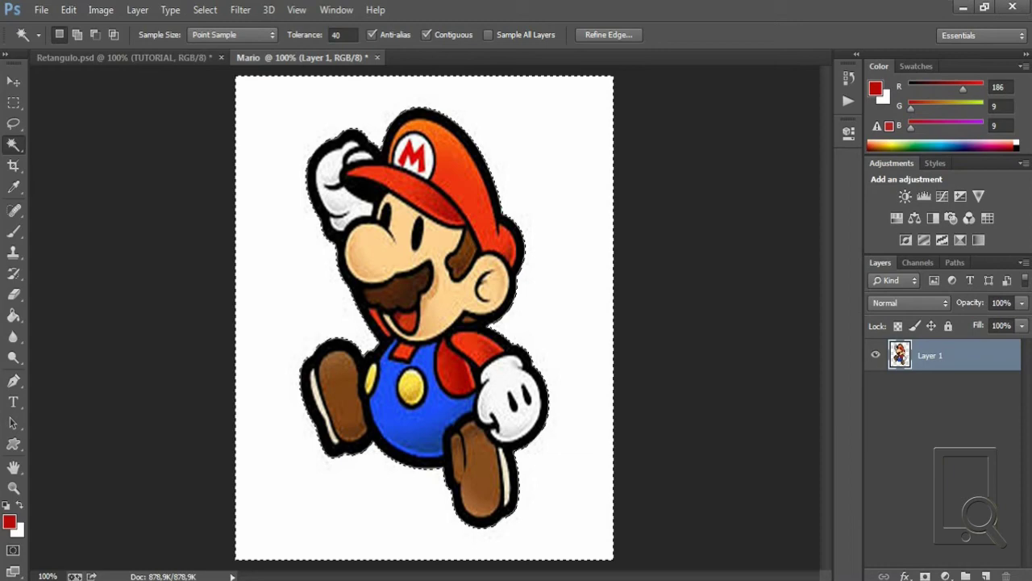
{"action": "key", "text": "Delete"}
{"action": "key", "text": "ctrl+d"}
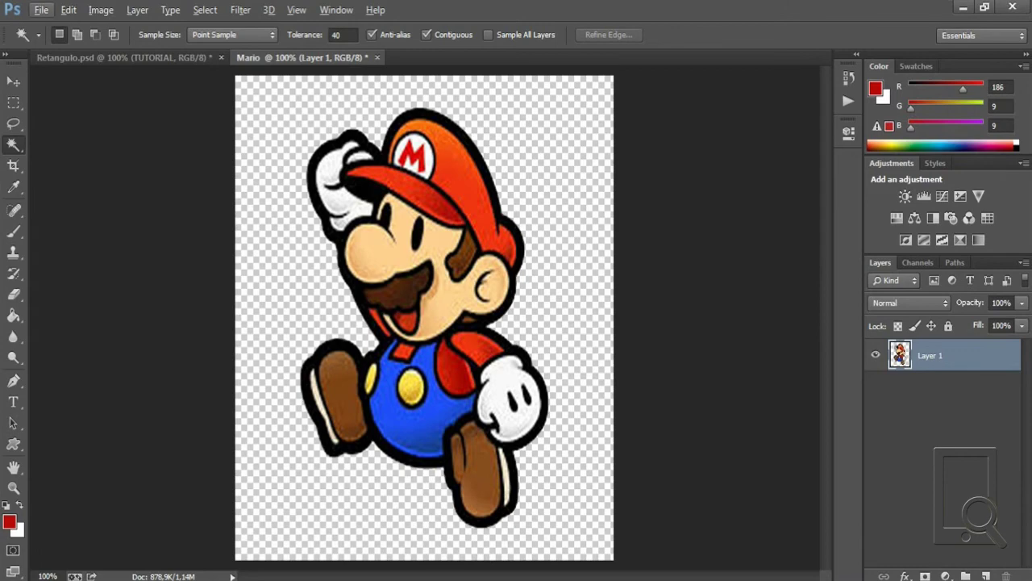
Switch between the Move and Zoom tools, ending on Move, and scroll the view
{"action": "left_click", "coordinate": [14, 81]}
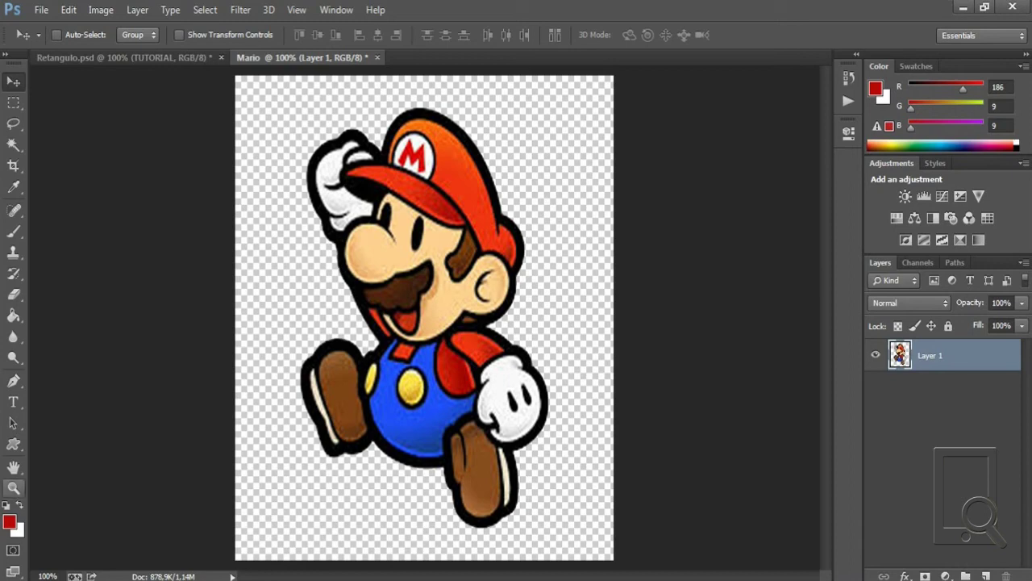
{"action": "left_click", "coordinate": [14, 487]}
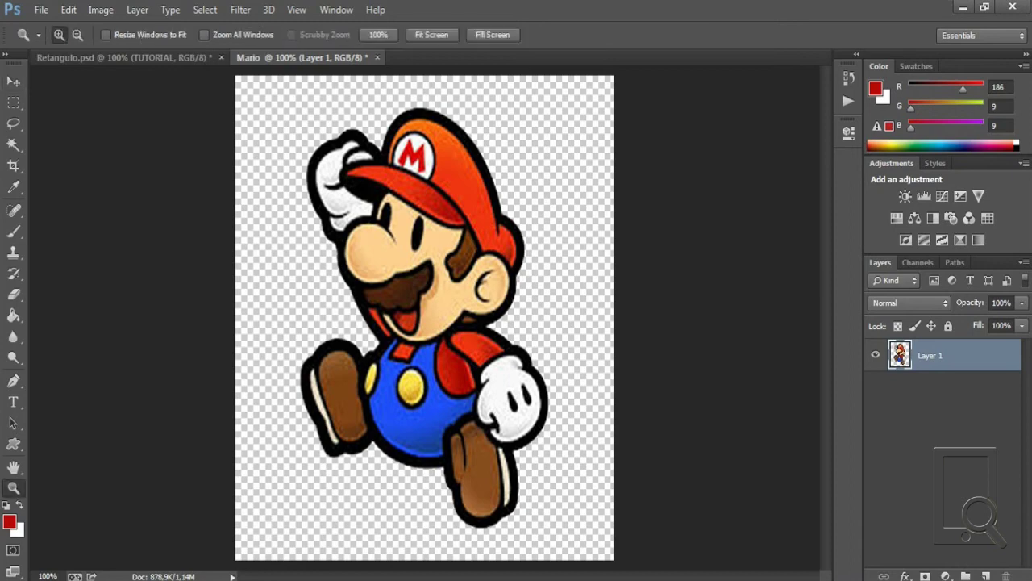
{"action": "left_click", "coordinate": [14, 82]}
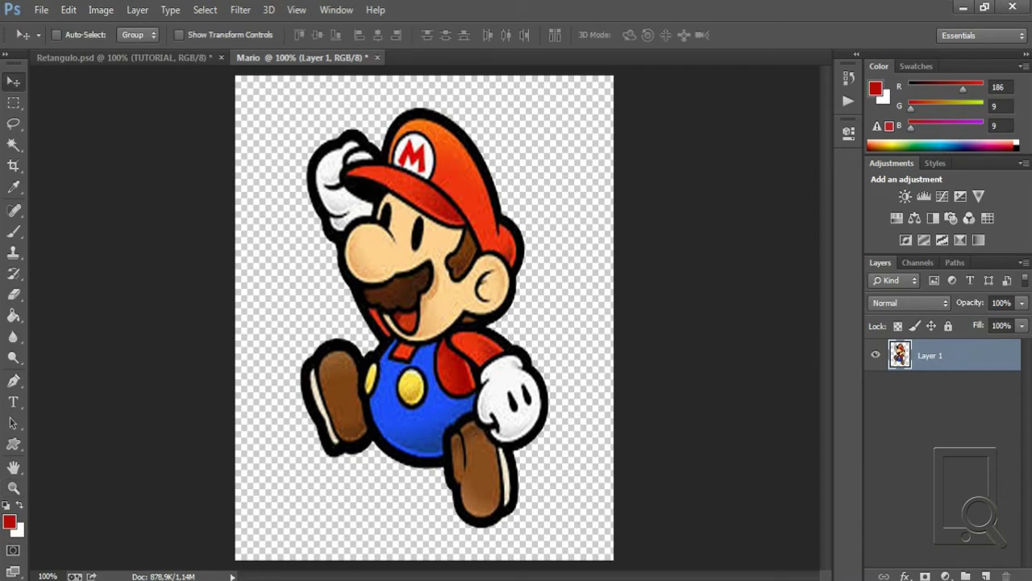
{"action": "scroll", "coordinate": [424, 317], "scroll_direction": "up", "scroll_amount": 2}
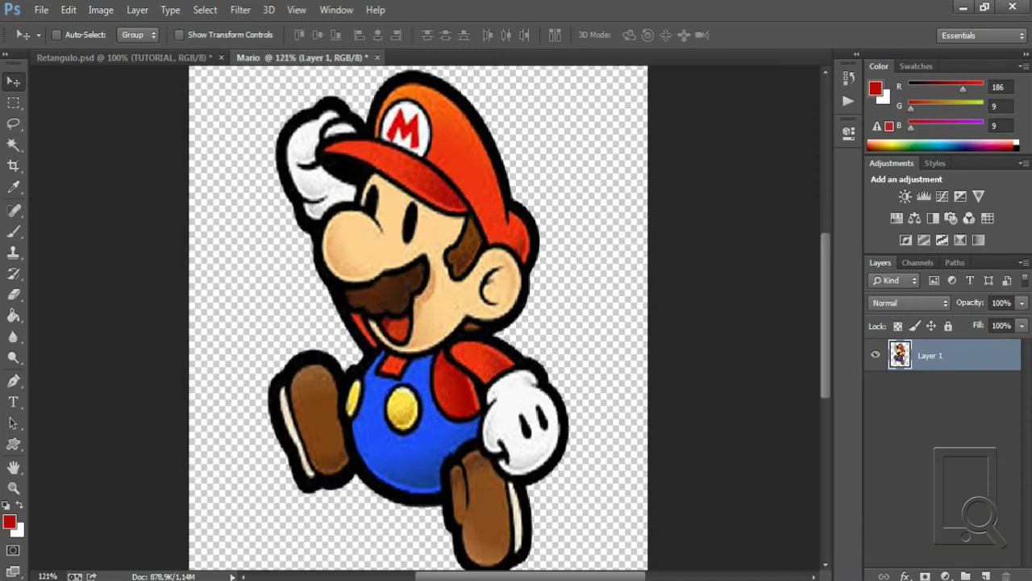
{"action": "scroll", "coordinate": [424, 317], "scroll_direction": "up", "scroll_amount": 3}
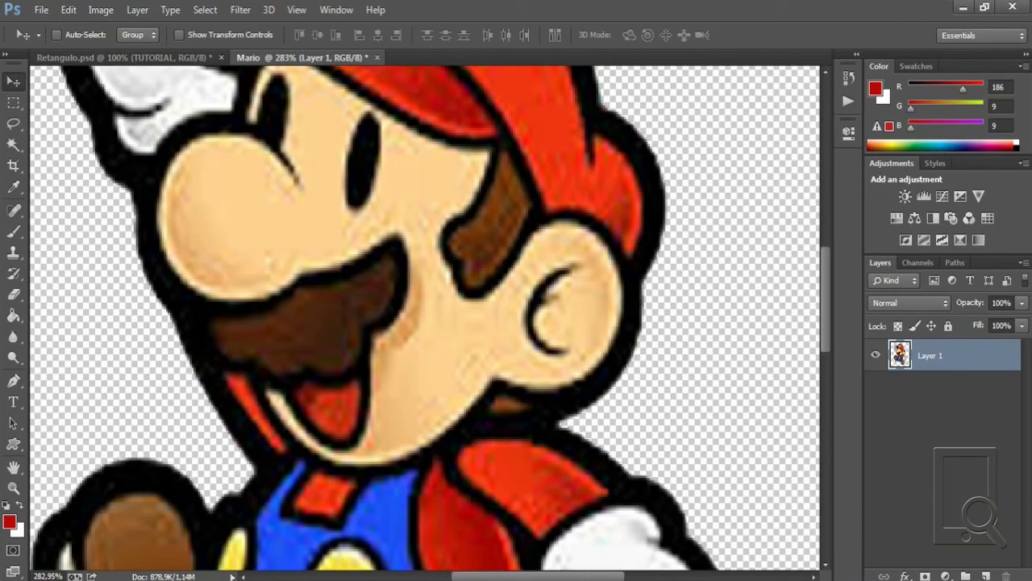
{"action": "scroll", "coordinate": [424, 317], "scroll_direction": "down", "scroll_amount": 2}
{"action": "scroll", "coordinate": [424, 318], "scroll_direction": "down", "scroll_amount": 3}
{"action": "scroll", "coordinate": [424, 318], "scroll_direction": "down", "scroll_amount": 2}
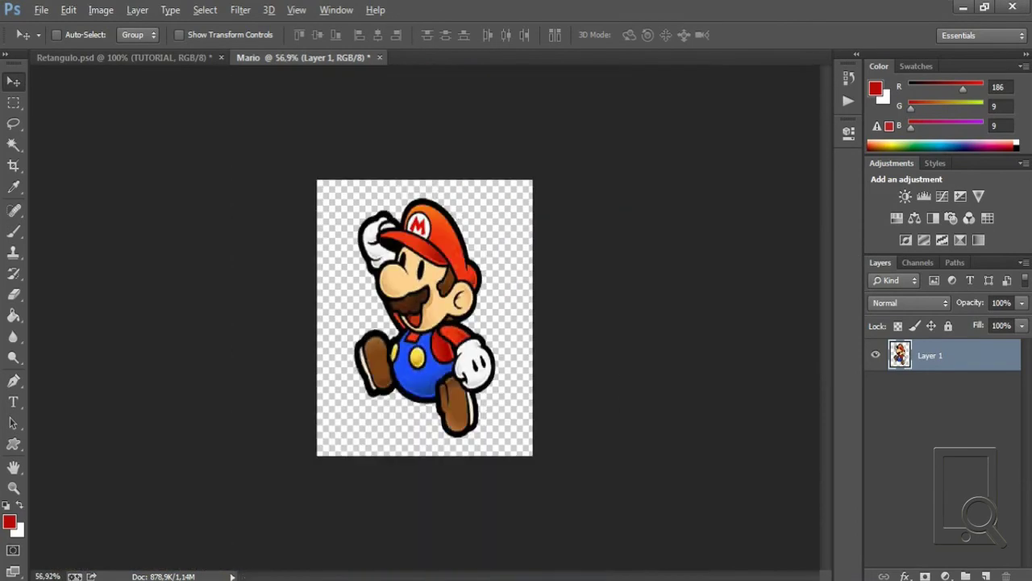
{"action": "scroll", "coordinate": [424, 318], "scroll_direction": "down", "scroll_amount": 1}
{"action": "scroll", "coordinate": [425, 318], "scroll_direction": "up", "scroll_amount": 3}
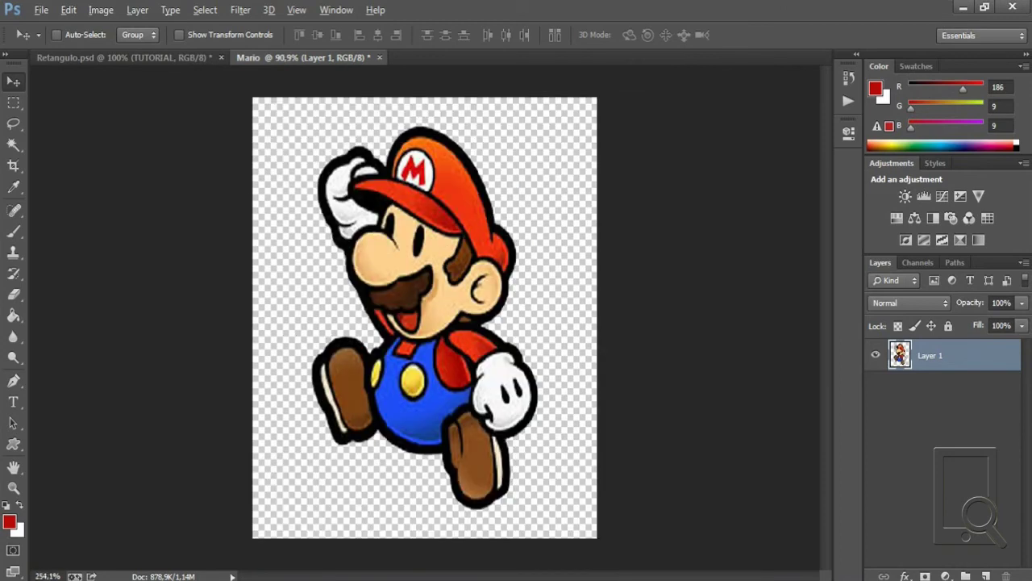
{"action": "scroll", "coordinate": [424, 318], "scroll_direction": "up", "scroll_amount": 3}
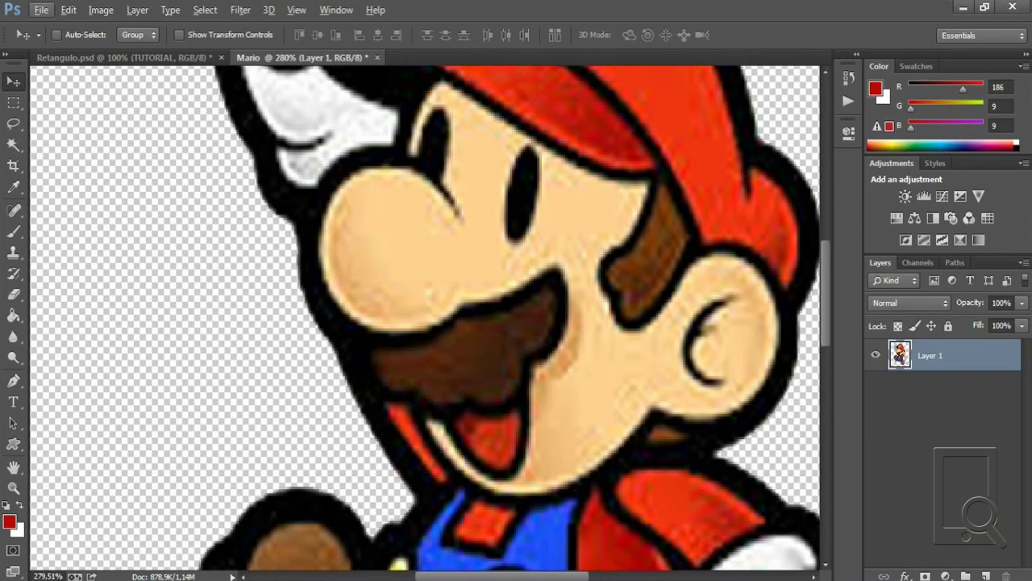
{"action": "scroll", "coordinate": [625, 284], "scroll_direction": "down", "scroll_amount": 5}
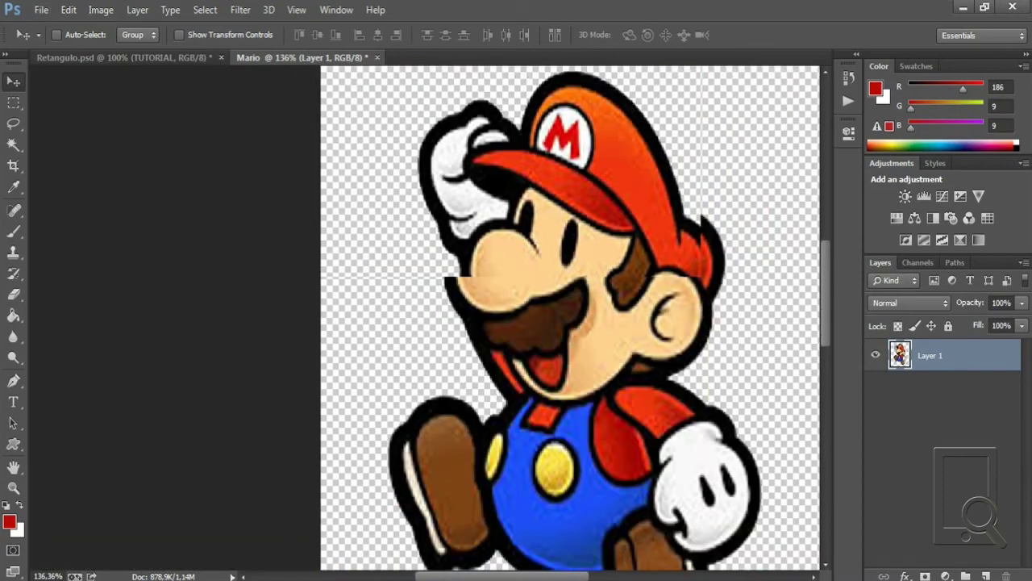
{"action": "key", "text": "ctrl+0"}
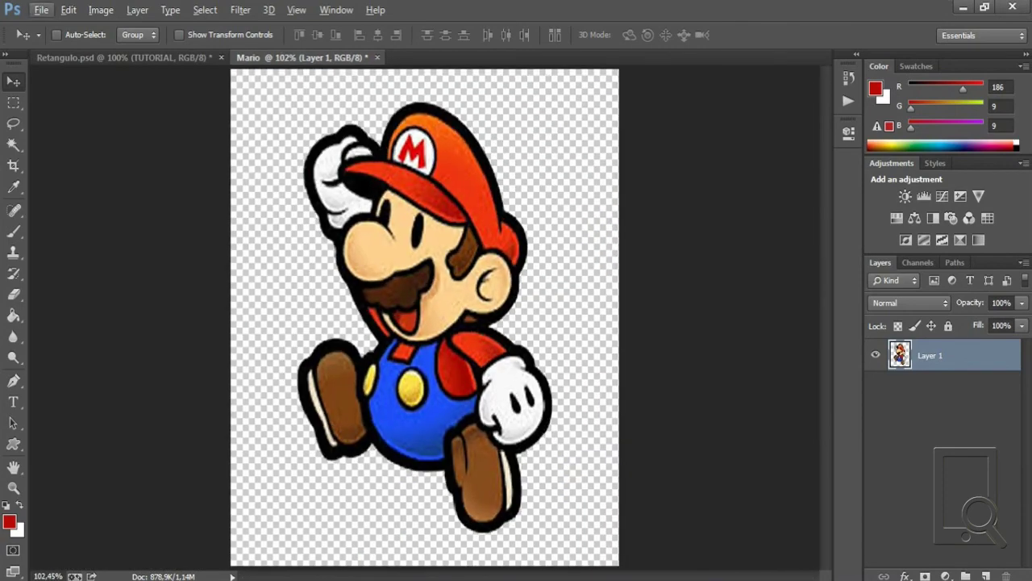
{"action": "scroll", "coordinate": [425, 317], "scroll_direction": "down", "scroll_amount": 1}
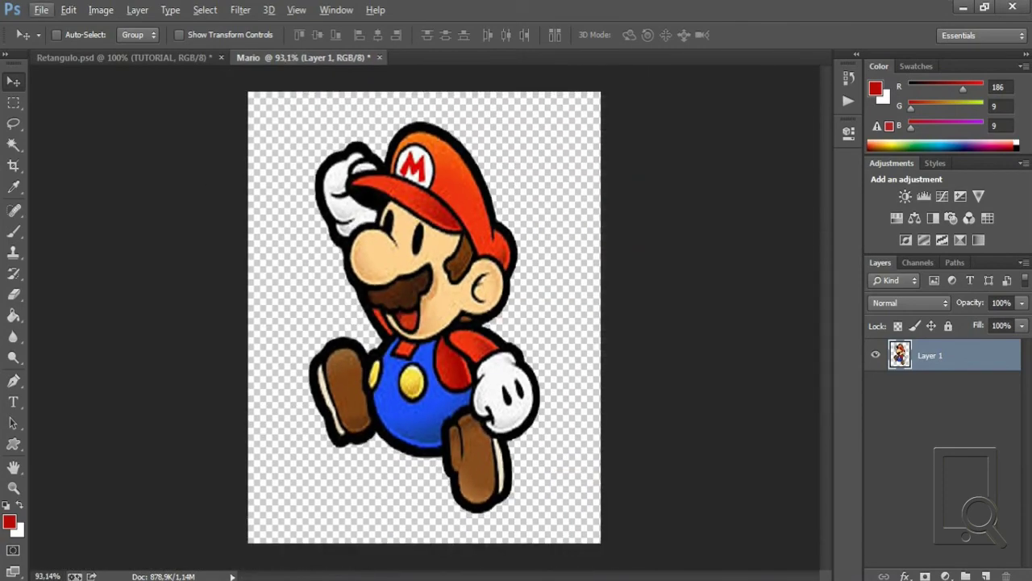
{"action": "key", "text": "ctrl+0"}
{"action": "scroll", "coordinate": [425, 317], "scroll_direction": "down", "scroll_amount": 1}
{"action": "left_click", "coordinate": [13, 144]}
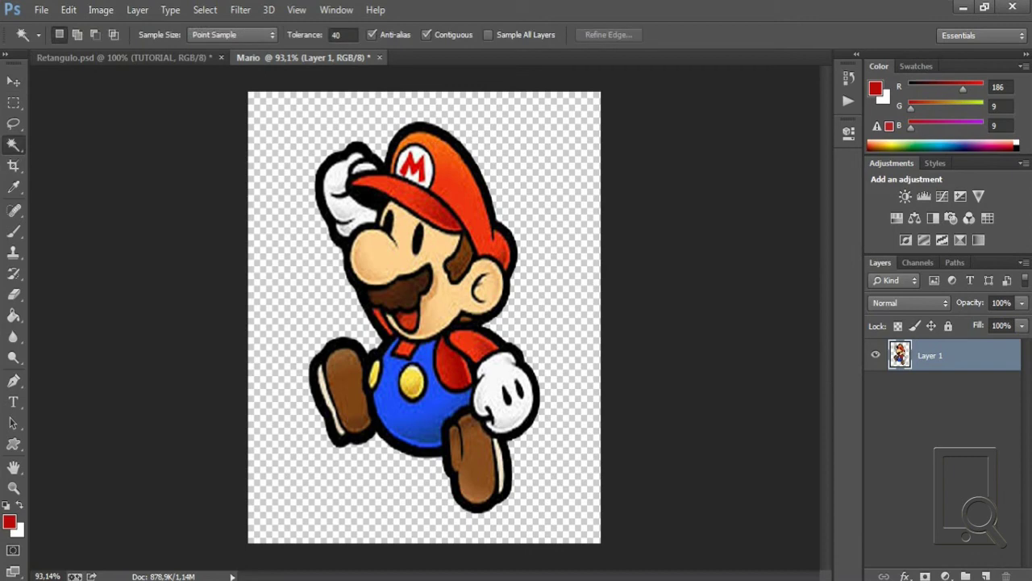
Fill the transparent area around Mario with white, deselect, then reselect the white background
{"action": "left_click", "coordinate": [415, 387]}
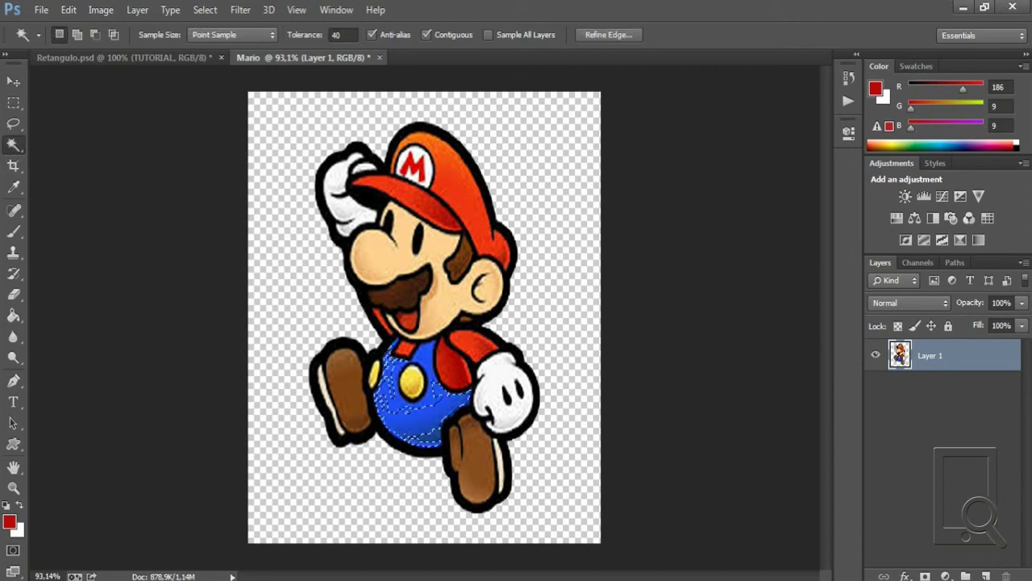
{"action": "key", "text": "ctrl+d"}
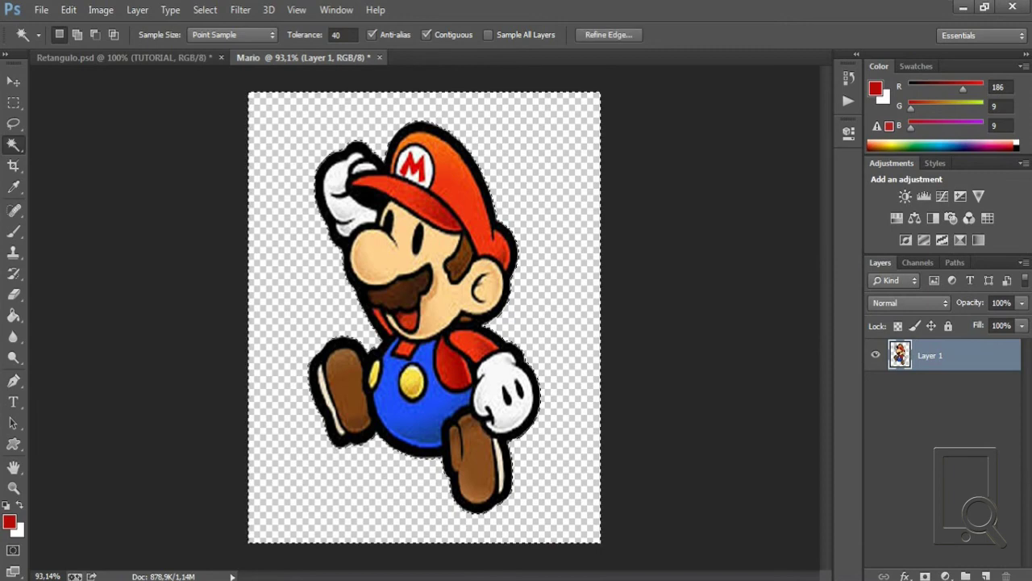
{"action": "key", "text": "ctrl+BackSpace"}
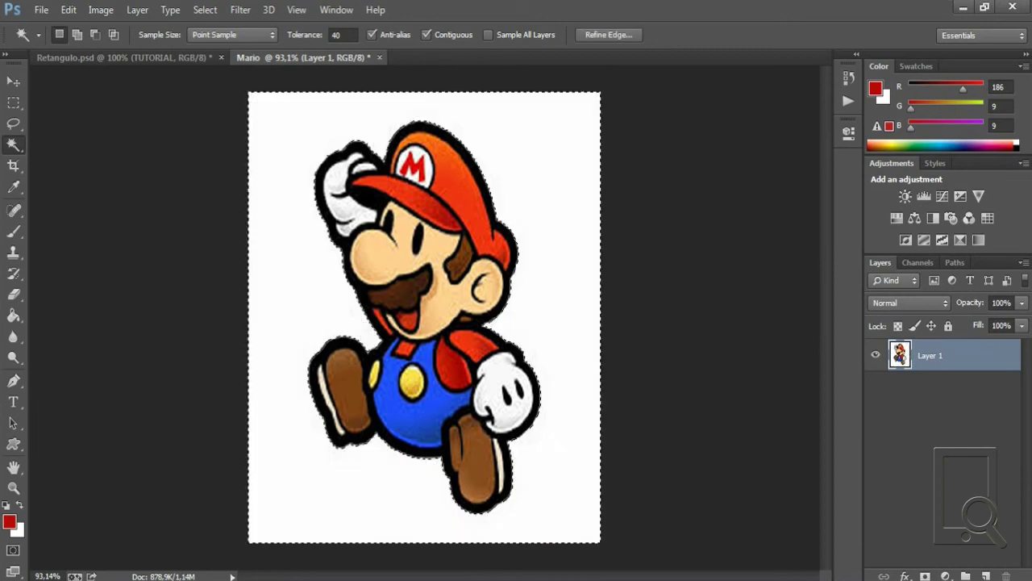
{"action": "key", "text": "ctrl+d"}
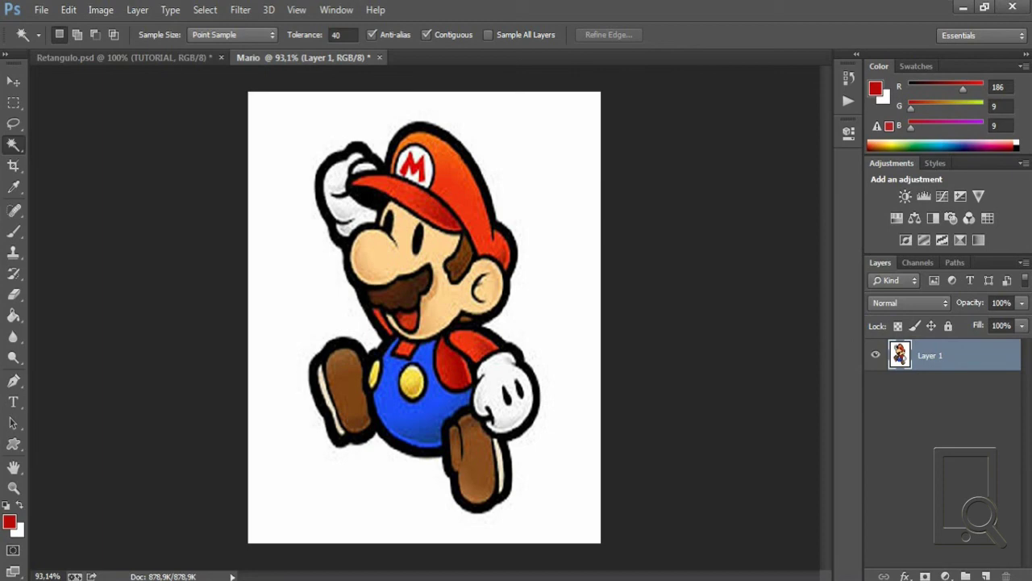
{"action": "key", "text": "ctrl+shift+d"}
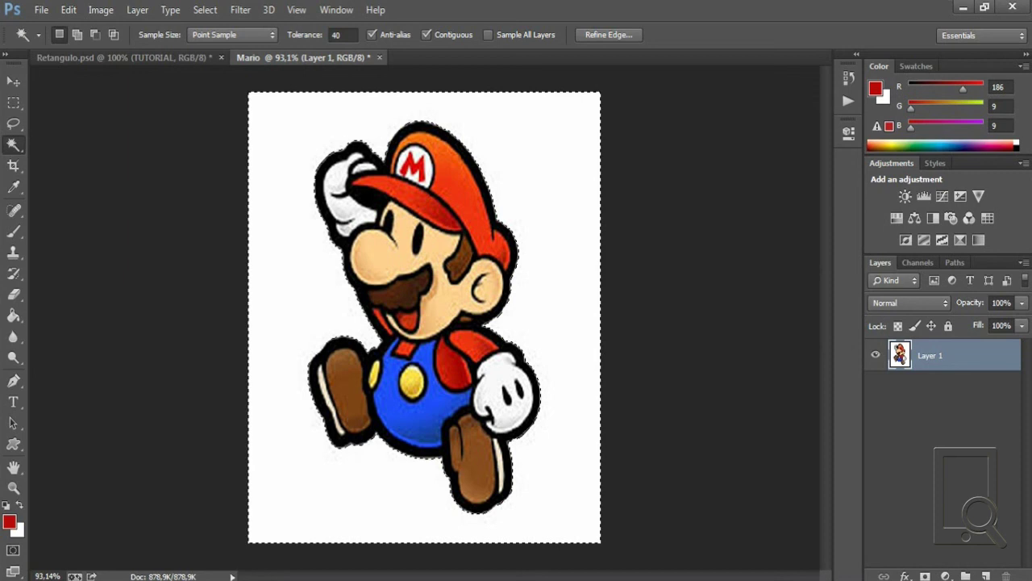
{"action": "key", "text": "ctrl+u"}
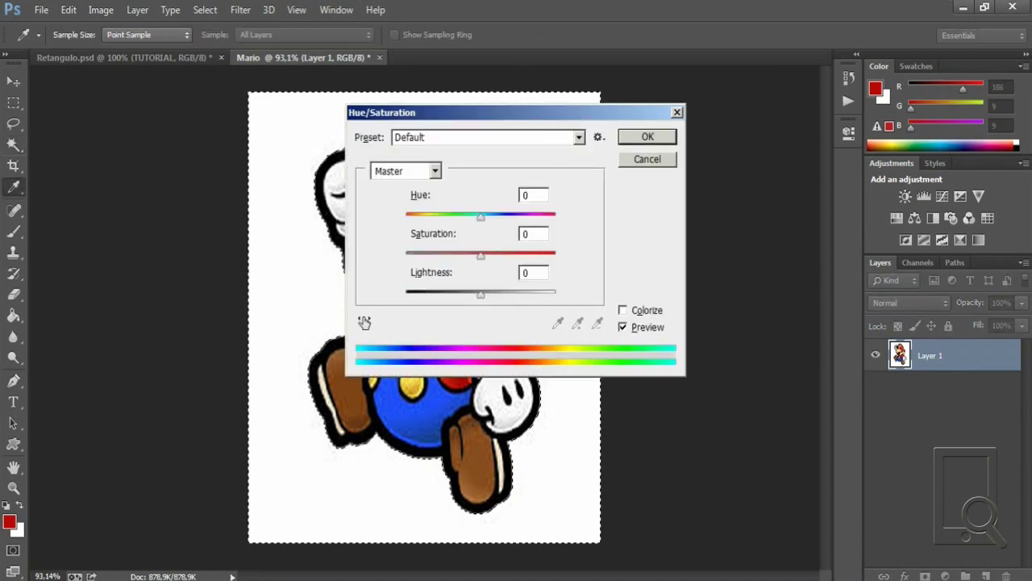
{"action": "mouse_move", "coordinate": [481, 255]}
{"action": "left_mouse_down"}
{"action": "mouse_move", "coordinate": [550, 255]}
{"action": "mouse_move", "coordinate": [498, 255]}
{"action": "left_mouse_up"}
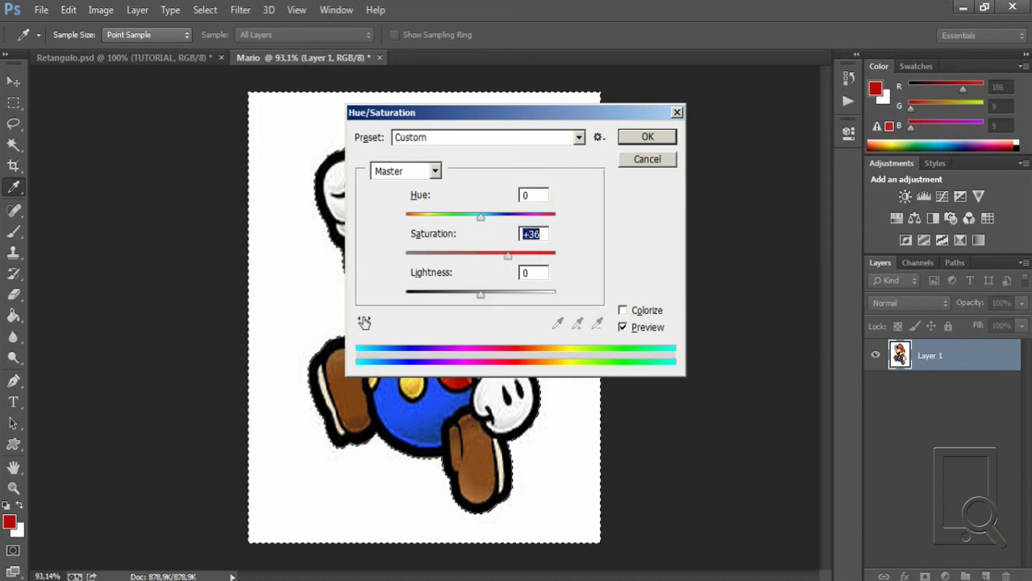
{"action": "left_click_drag", "start_coordinate": [481, 217], "coordinate": [474, 217]}
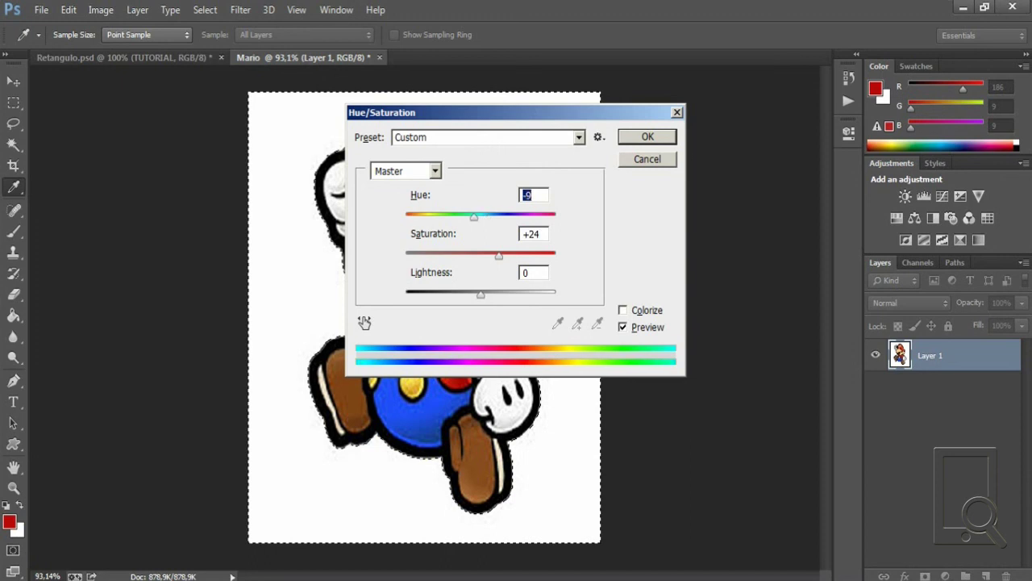
{"action": "key", "text": "alt+o"}
{"action": "key", "text": "alt+s"}
{"action": "type", "text": "75"}
{"action": "key", "text": "Escape"}
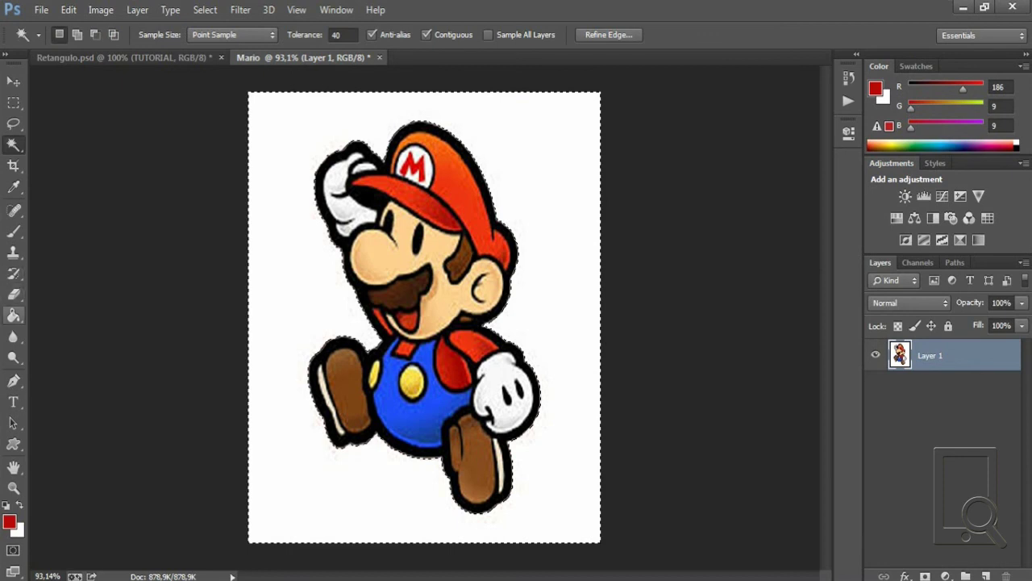
Fill the white background around Mario with solid red using the Paint Bucket Tool
{"action": "left_click", "coordinate": [14, 315]}
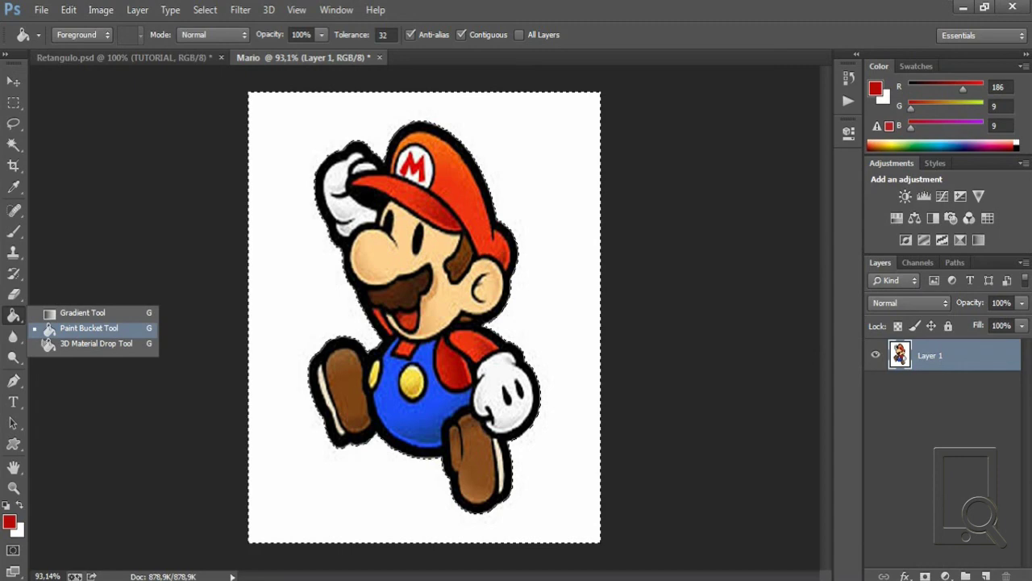
{"action": "left_click", "coordinate": [89, 327]}
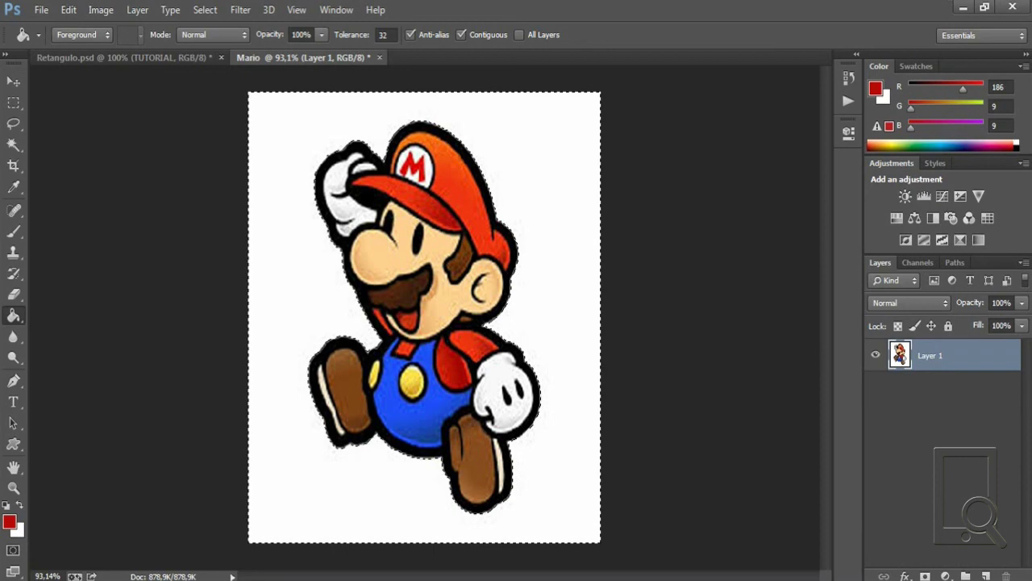
{"action": "left_click", "coordinate": [290, 202]}
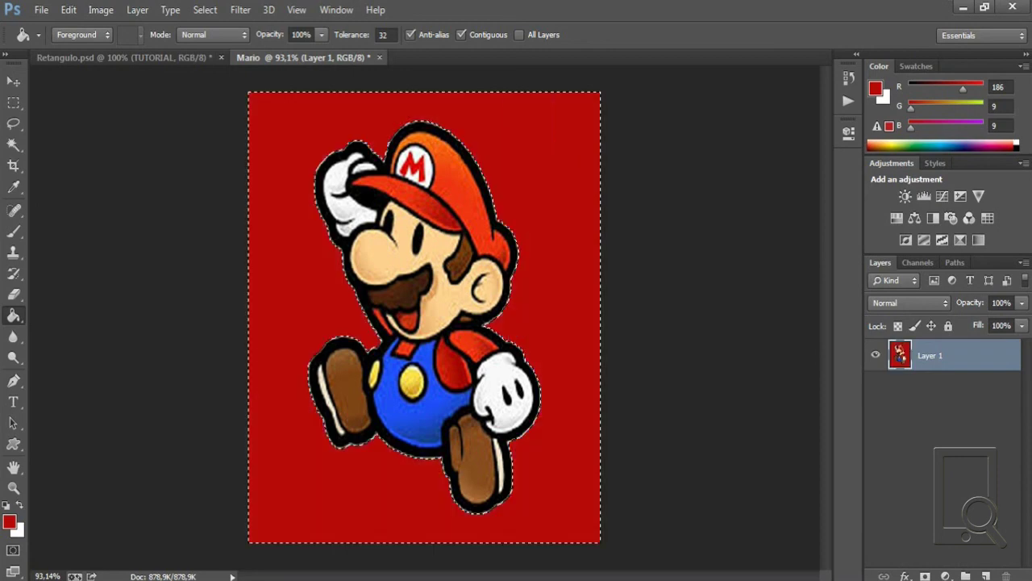
{"action": "key", "text": "ctrl+z"}
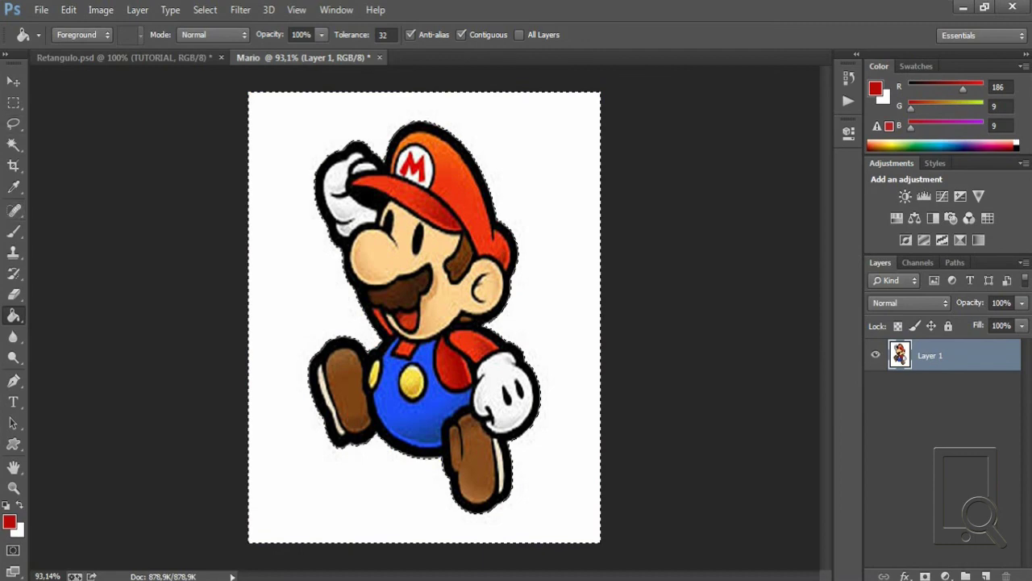
{"action": "key", "text": "ctrl+z"}
{"action": "left_click", "coordinate": [9, 522]}
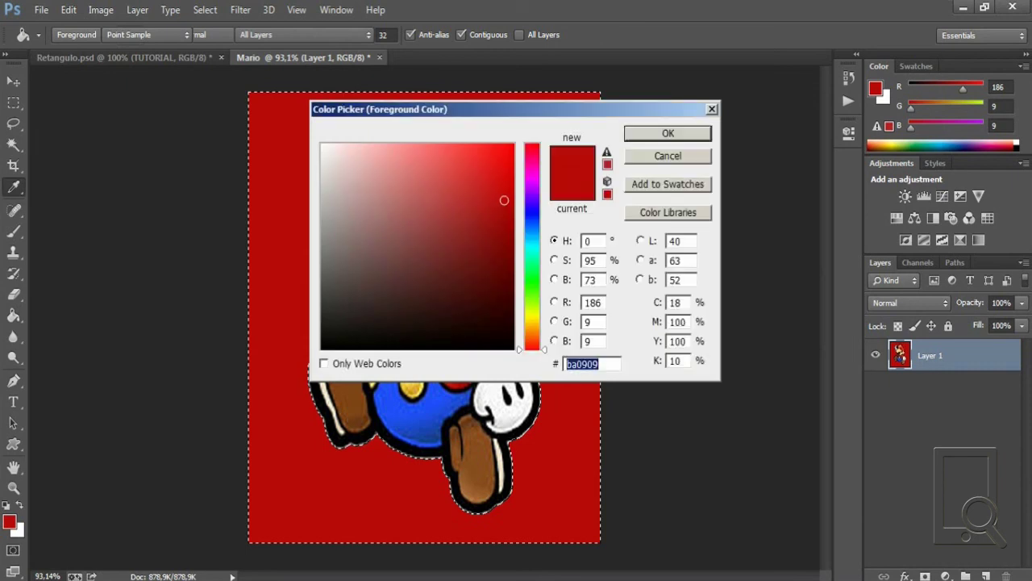
Change the foreground colour from red to cyan-blue (#0a93bb) in the Color Picker
{"action": "mouse_move", "coordinate": [505, 201]}
{"action": "left_mouse_down"}
{"action": "mouse_move", "coordinate": [513, 236]}
{"action": "mouse_move", "coordinate": [488, 241]}
{"action": "left_mouse_up"}
{"action": "left_click", "coordinate": [532, 182]}
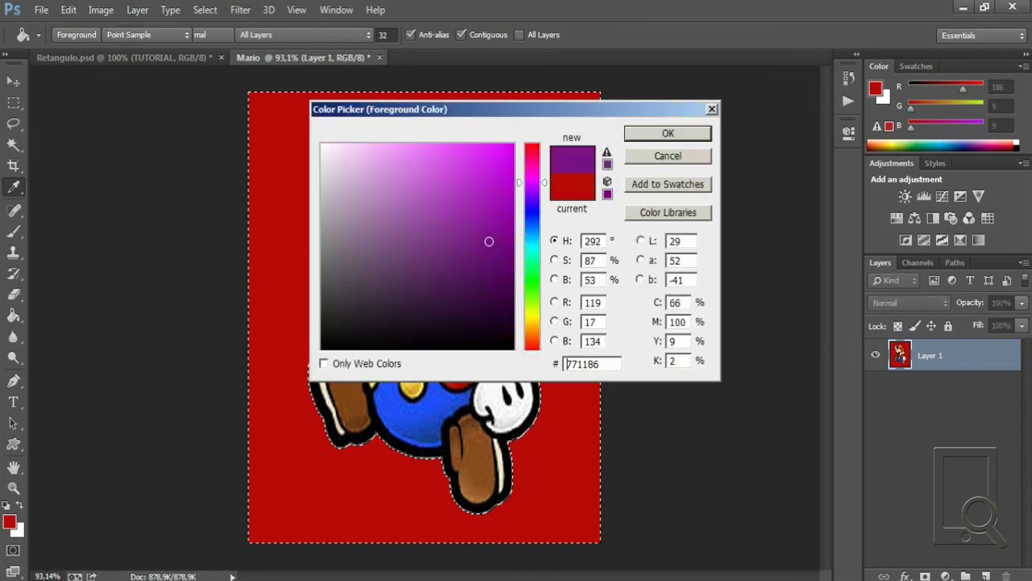
{"action": "left_click", "coordinate": [532, 240]}
{"action": "left_click", "coordinate": [504, 198]}
{"action": "key", "text": "Return"}
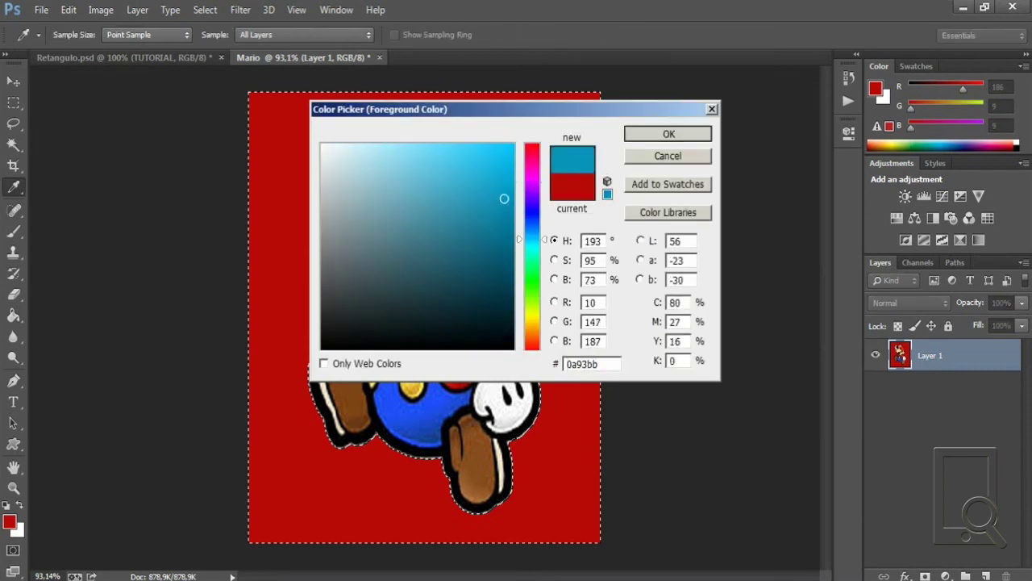
Switch back to the Paint Bucket Tool and reconfirm the cyan-blue foreground colour
{"action": "key", "text": "g"}
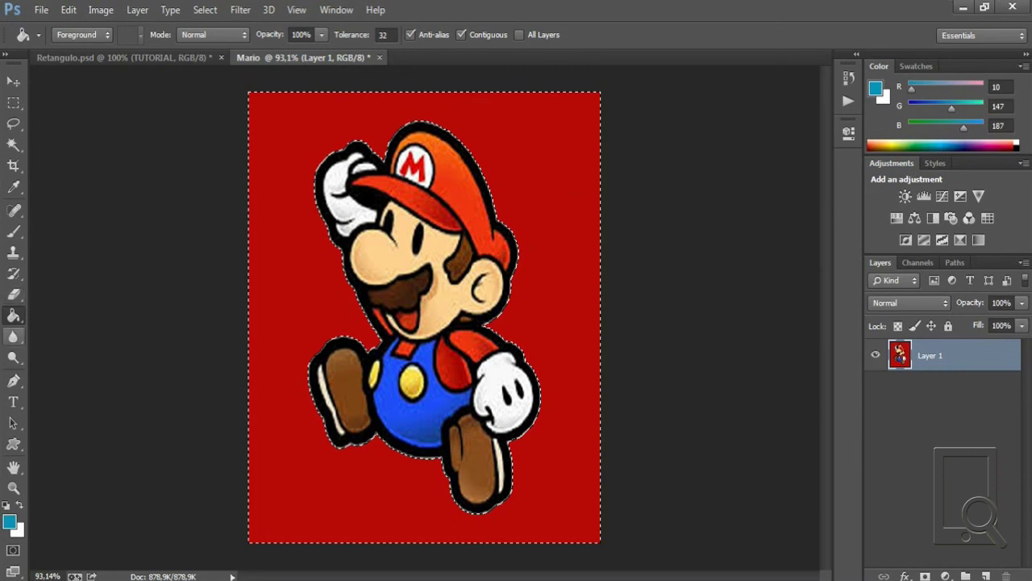
{"action": "left_click", "coordinate": [14, 316]}
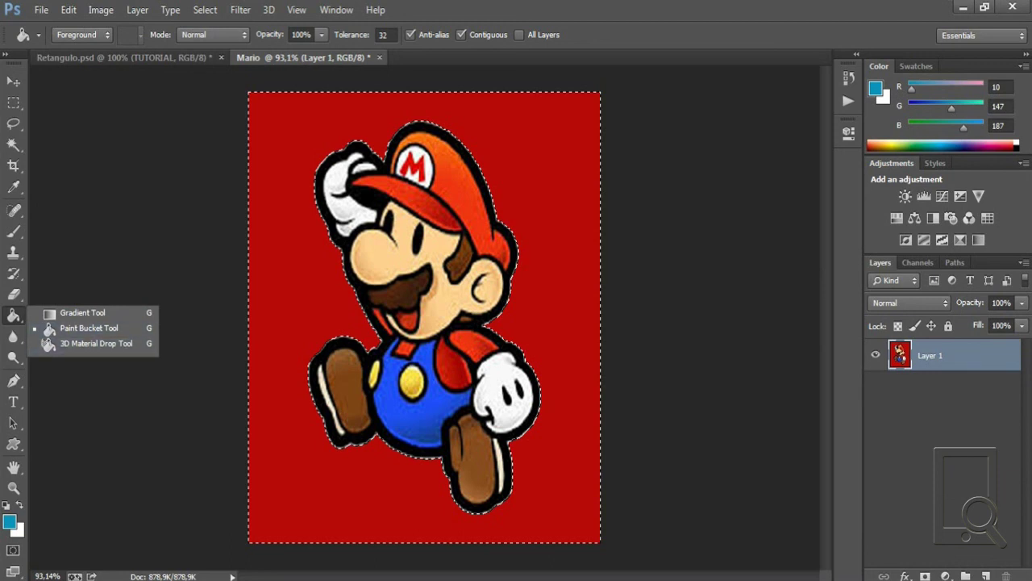
{"action": "key", "text": "Escape"}
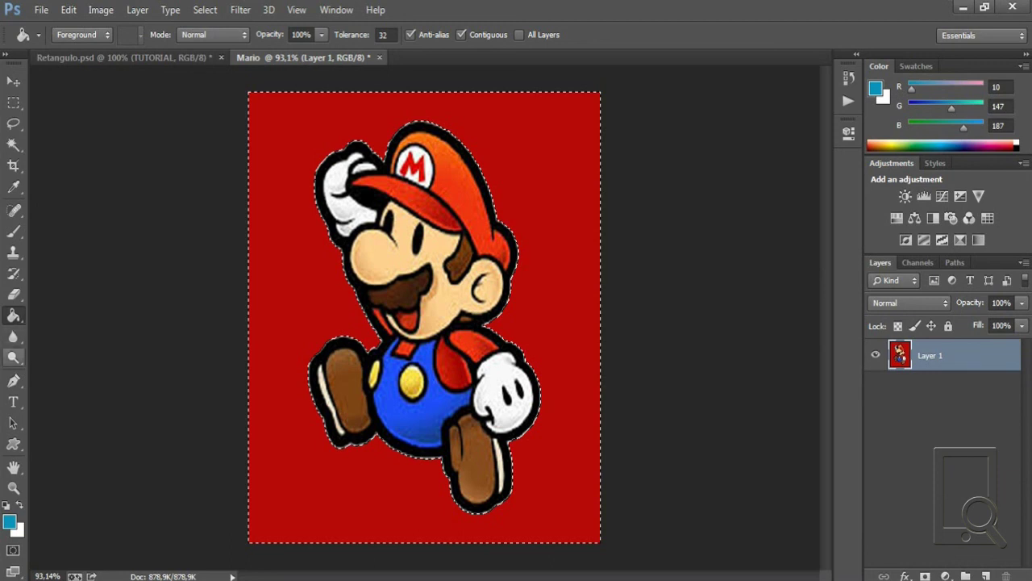
{"action": "left_click", "coordinate": [10, 521]}
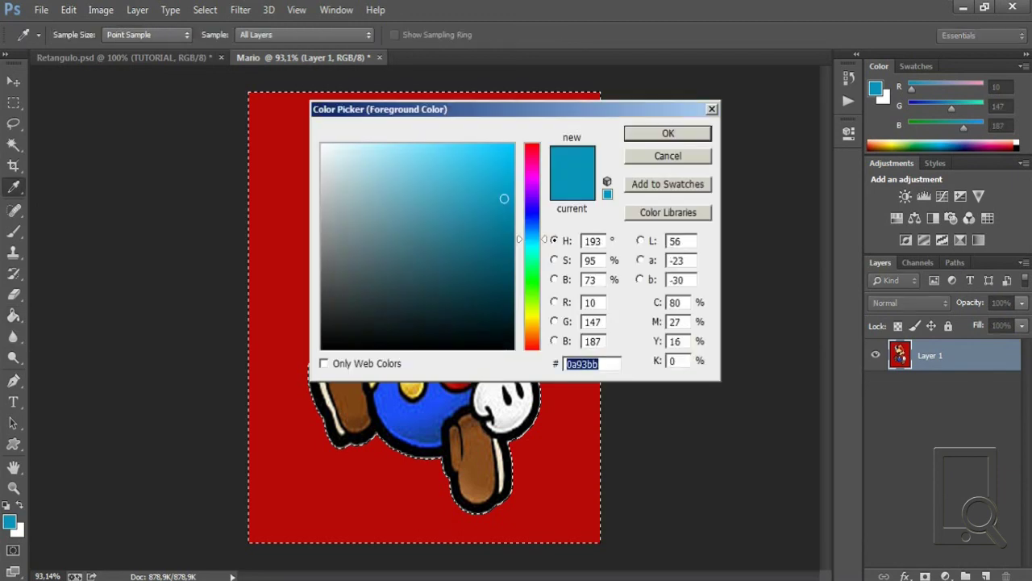
{"action": "left_click", "coordinate": [667, 134]}
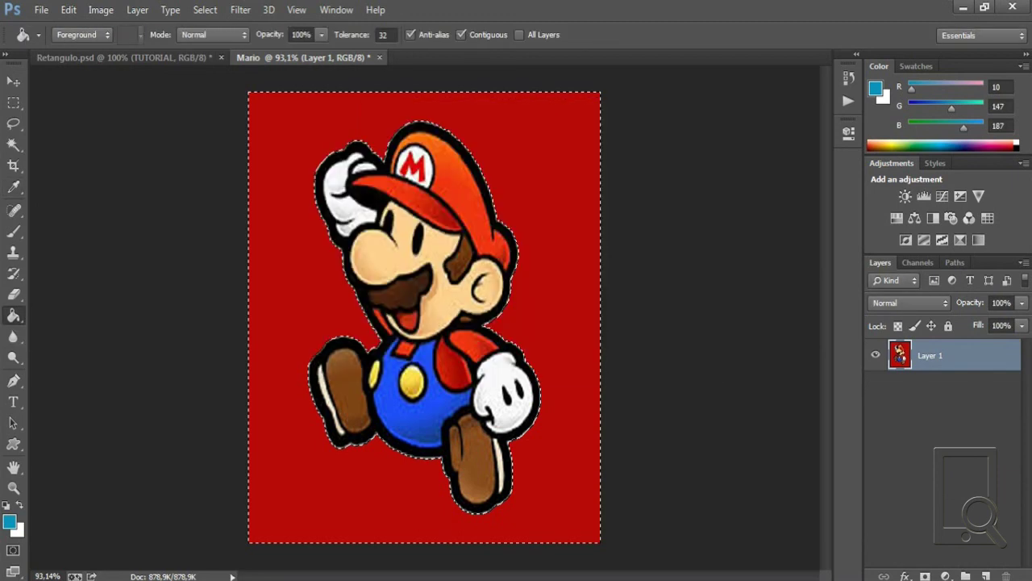
{"action": "left_click", "coordinate": [9, 521]}
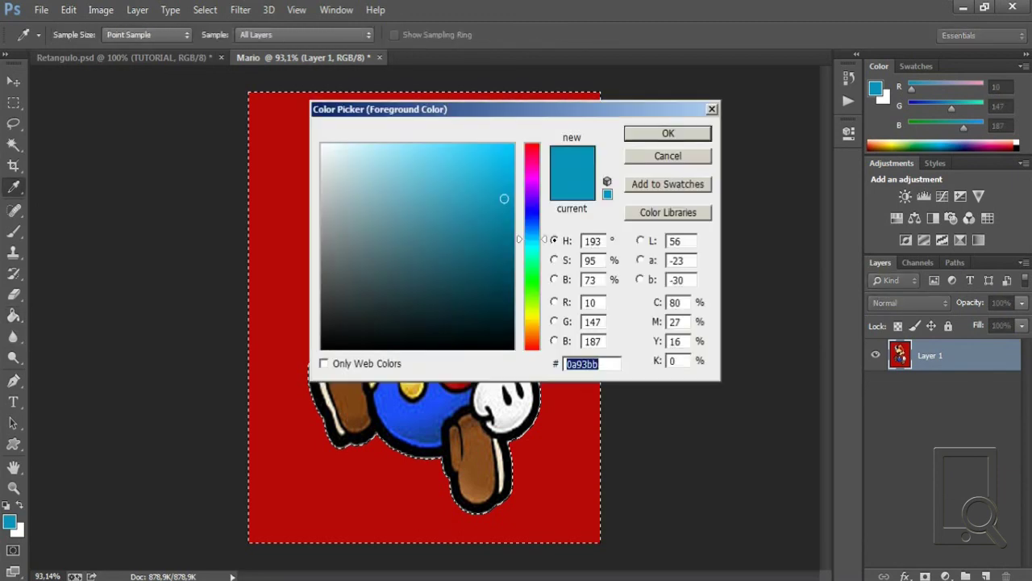
{"action": "left_click", "coordinate": [668, 133]}
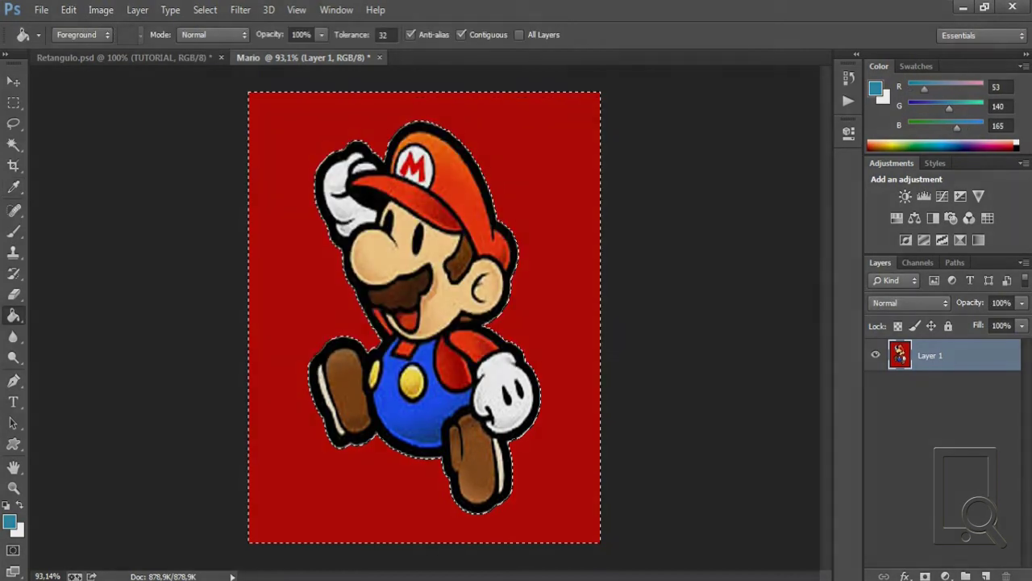